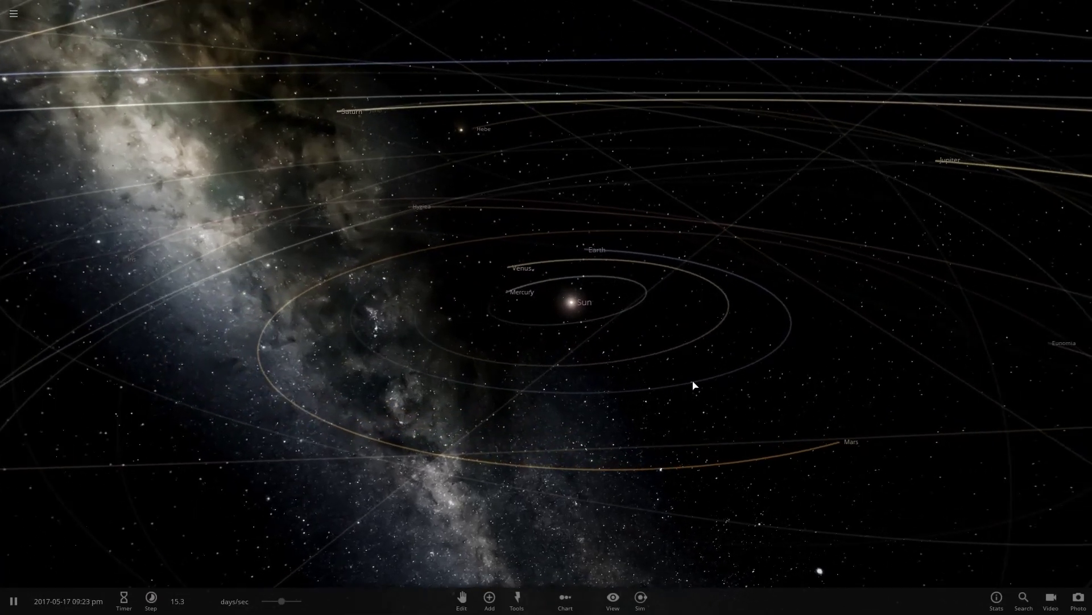
Open the tools for adding objects to the solar system simulation, with the placement mode on Orbit.
left_click_drag(693, 380, 843, 379)
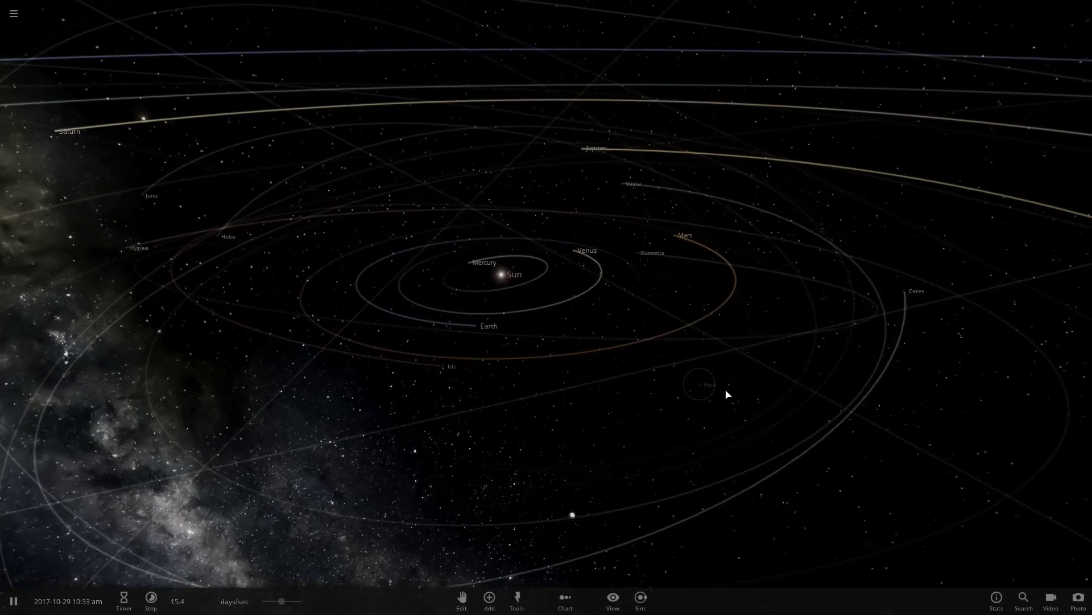
left_click(489, 597)
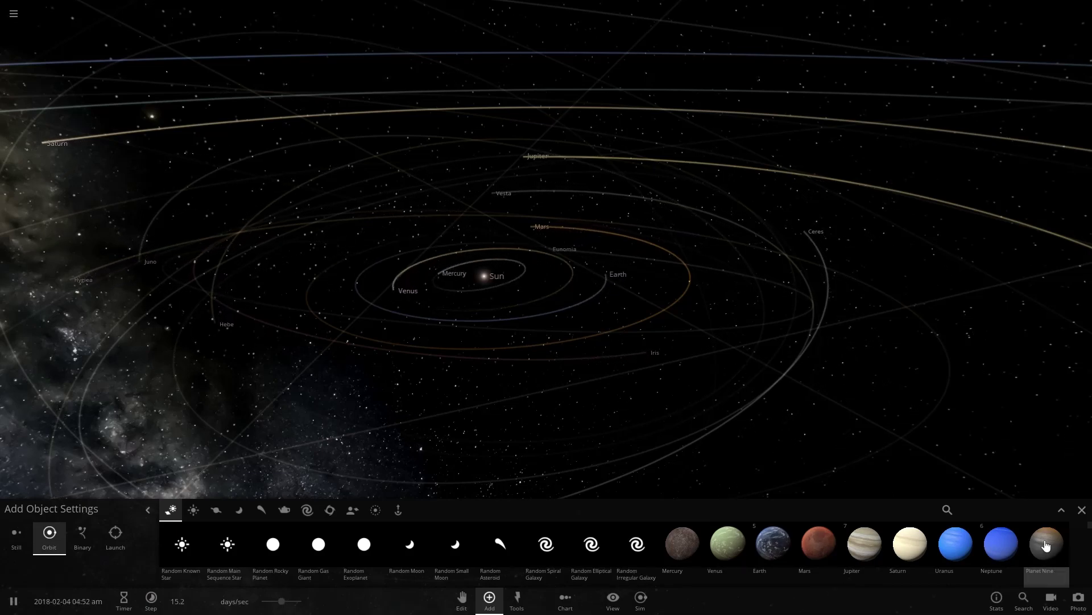
left_click_drag(871, 416, 770, 417)
scroll(650, 408, "down", 5)
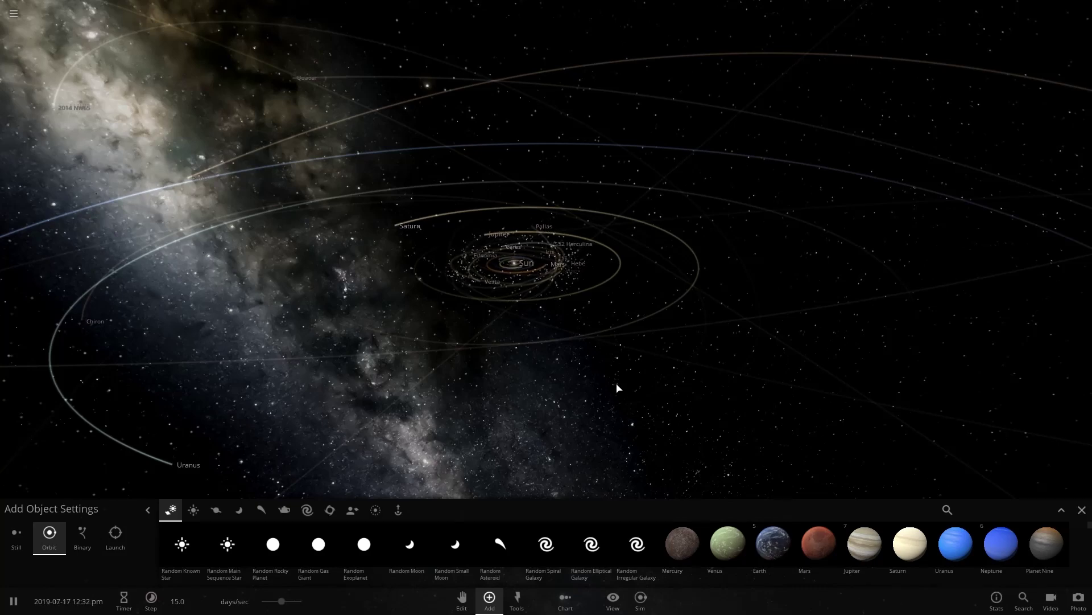
left_click_drag(619, 387, 685, 389)
scroll(671, 403, "up", 3)
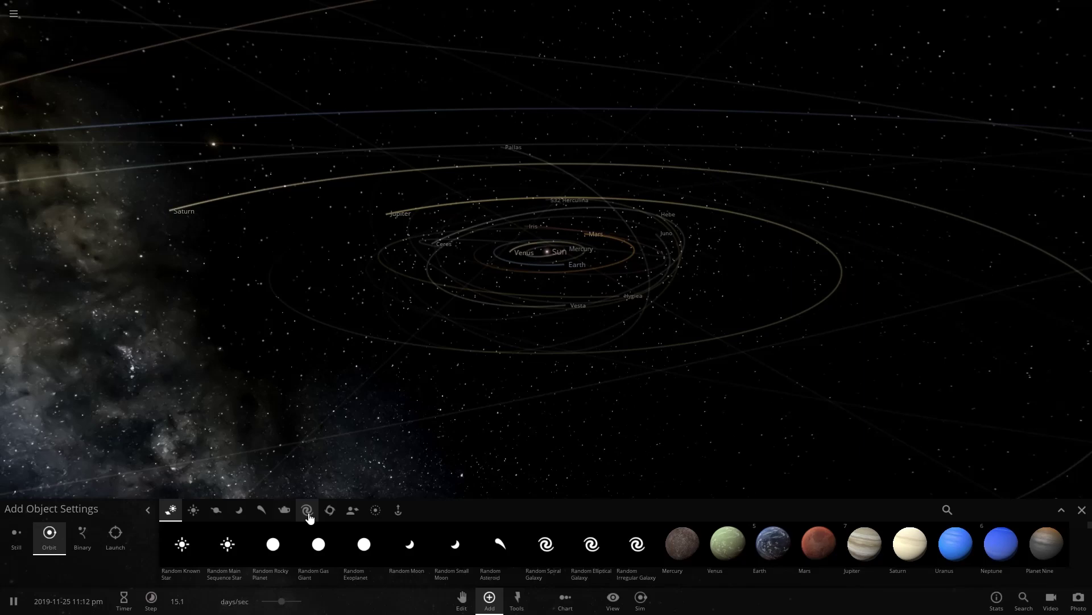
Add a Black Hole 1 M_Sun in orbit around the Sun, far outside the planets at about 1000 AU.
left_click(332, 511)
right_click_drag(485, 426, 548, 356)
scroll(552, 382, "down", 10)
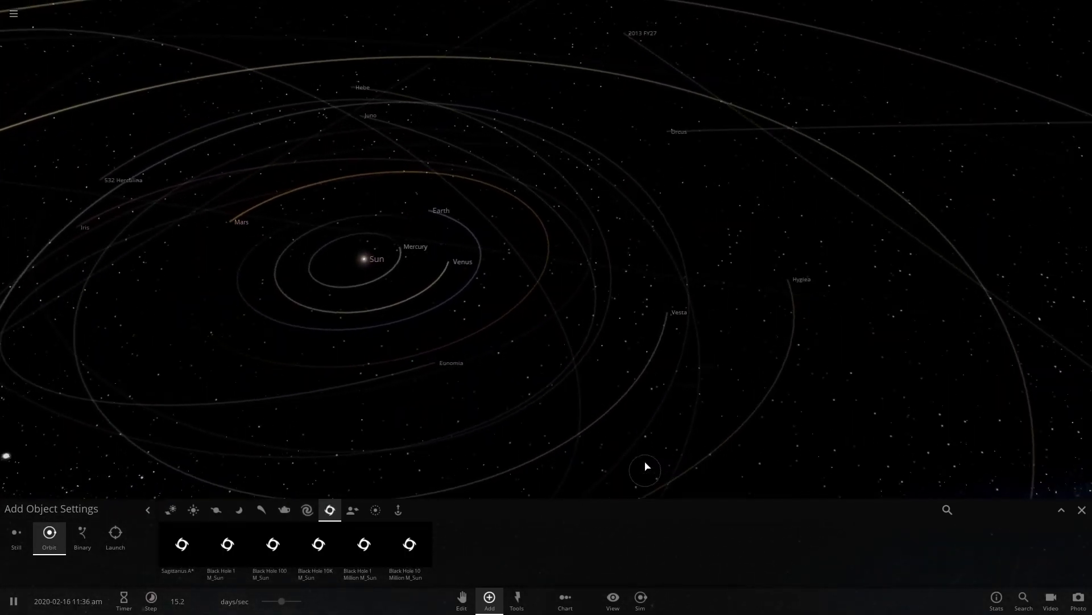
right_click_drag(645, 467, 691, 474)
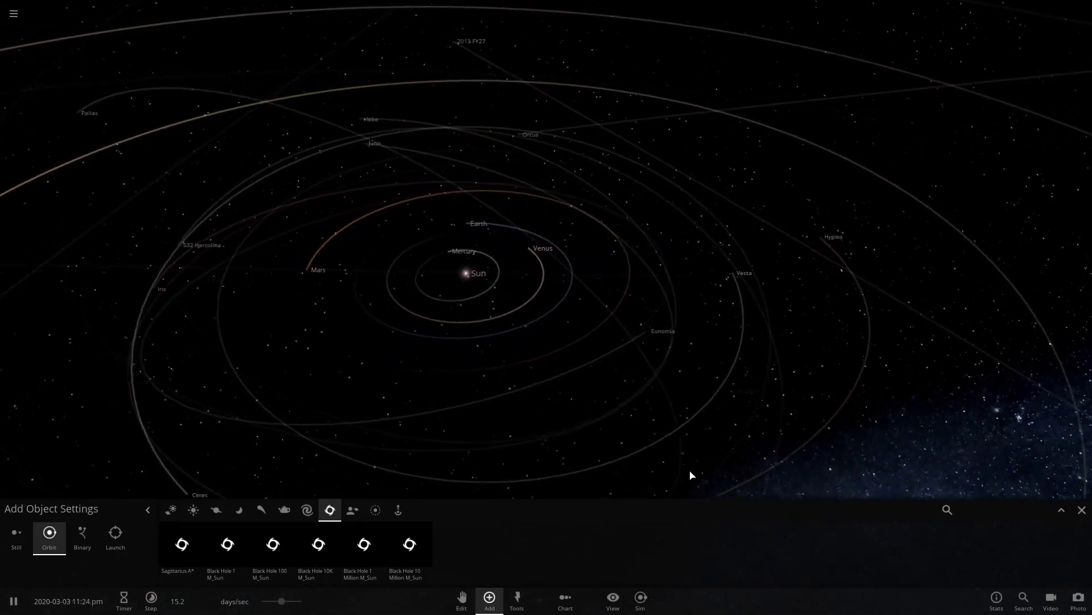
scroll(690, 474, "down", 2)
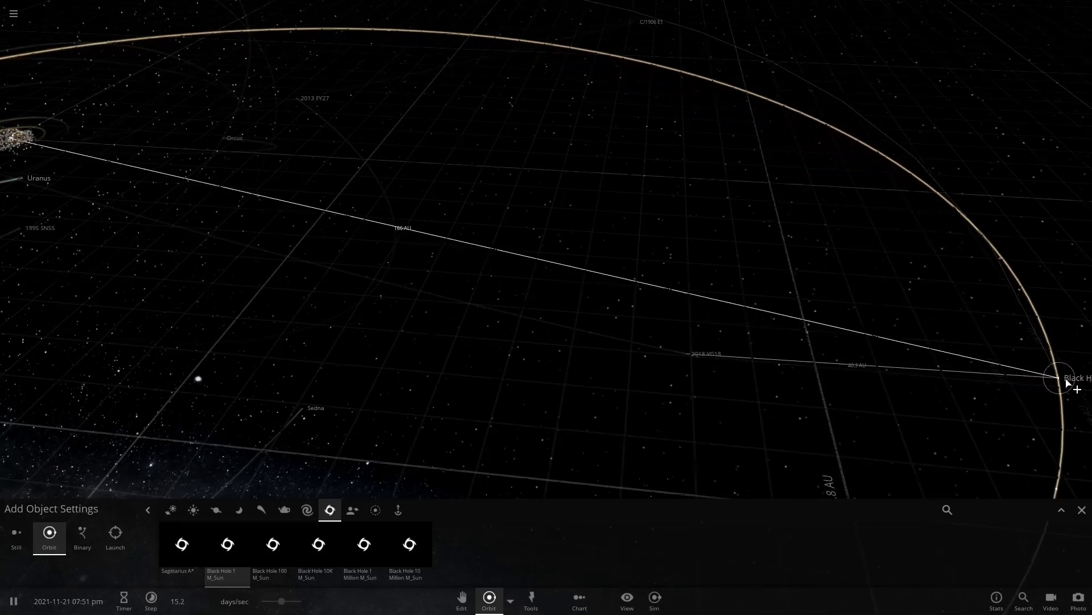
key("s")
key("d")
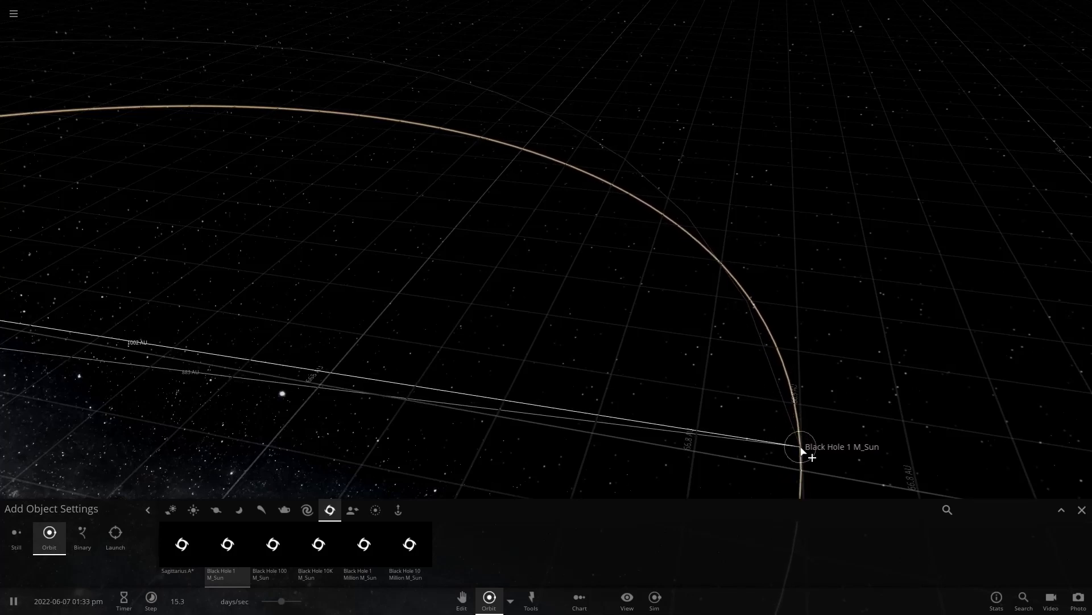
left_click(800, 446)
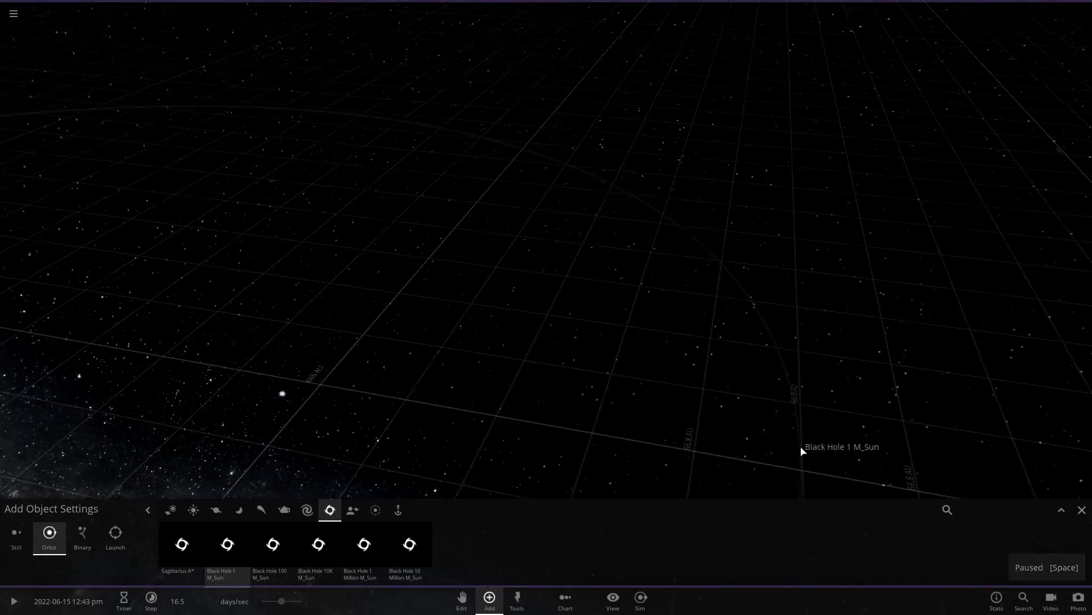
Open the full properties of the newly placed black hole.
right_click_drag(646, 371, 713, 393)
scroll(444, 271, "up", 5)
scroll(447, 365, "down", 2)
left_click(1024, 276)
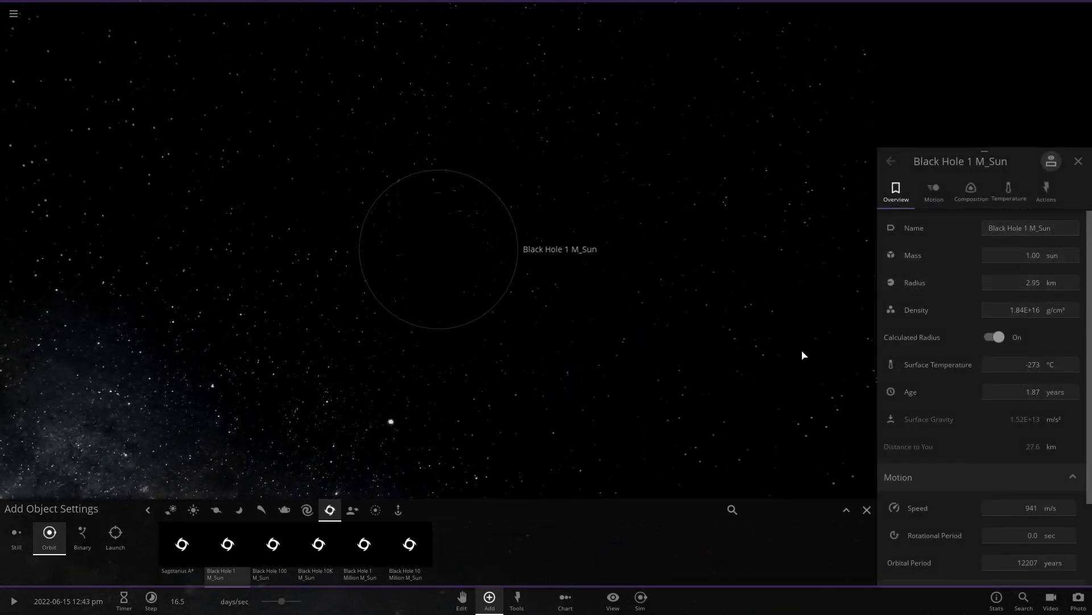
Set the black hole's mass to 5 earth masses and close its properties.
left_click(1037, 256)
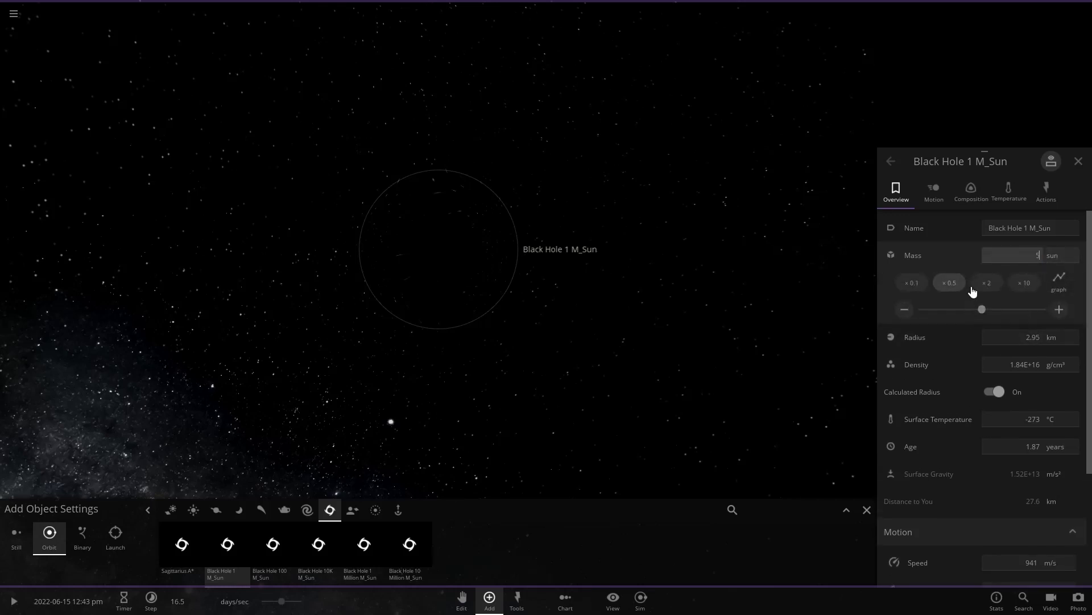
left_click(1052, 254)
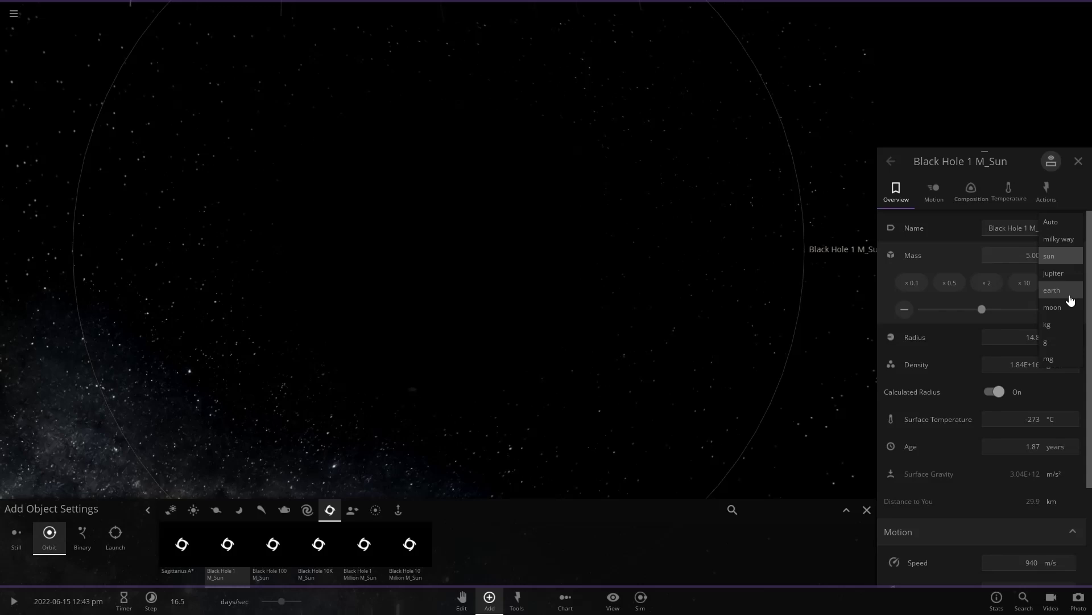
left_click(1053, 290)
left_click(1029, 258)
type("45")
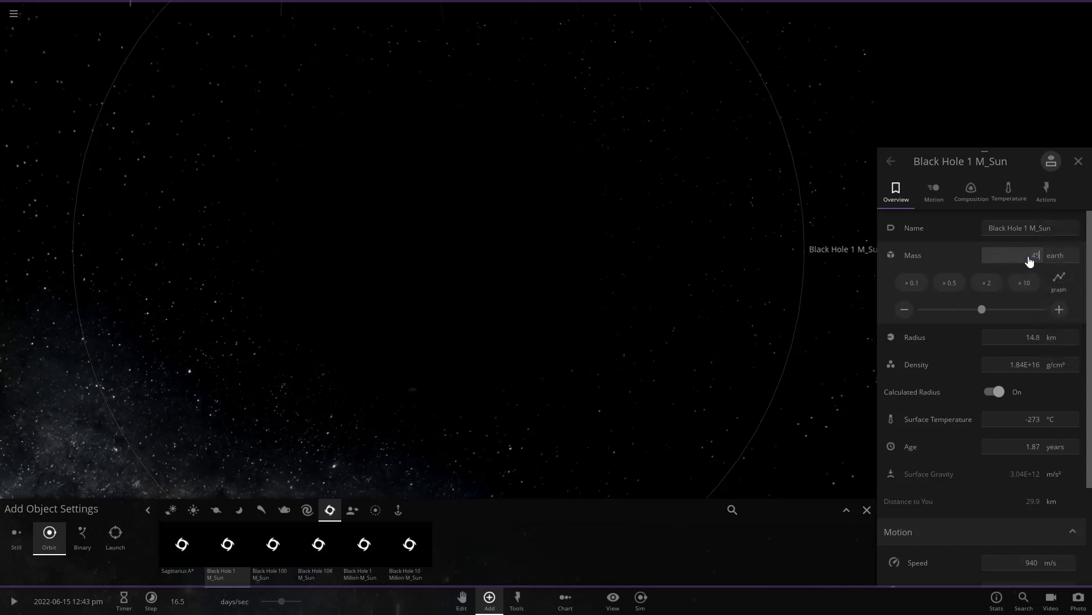
key("BackSpace")
key("BackSpace")
type("5")
key("Return")
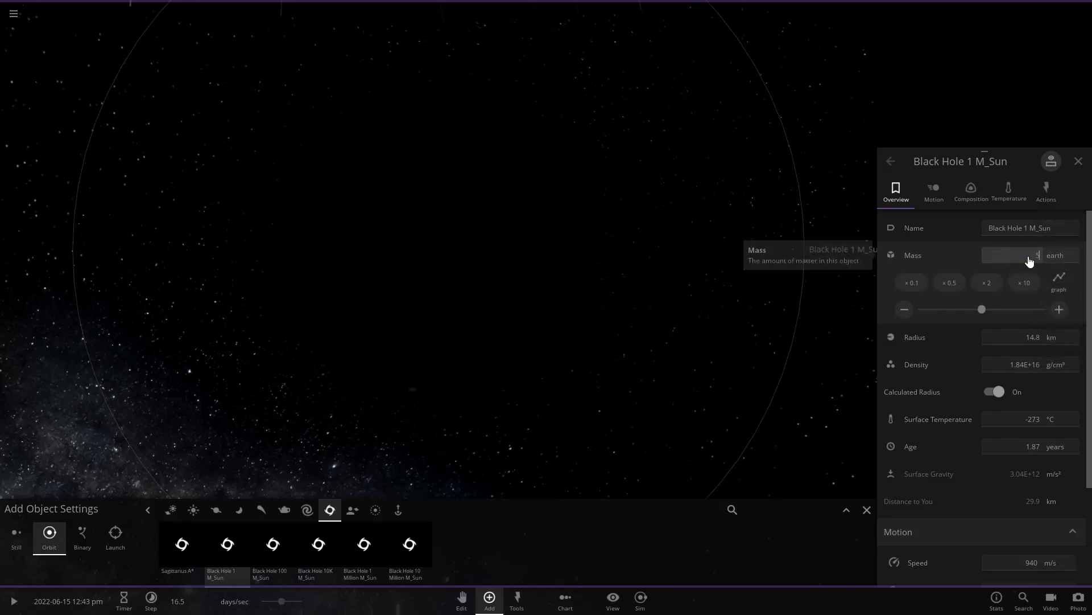
left_click(1078, 161)
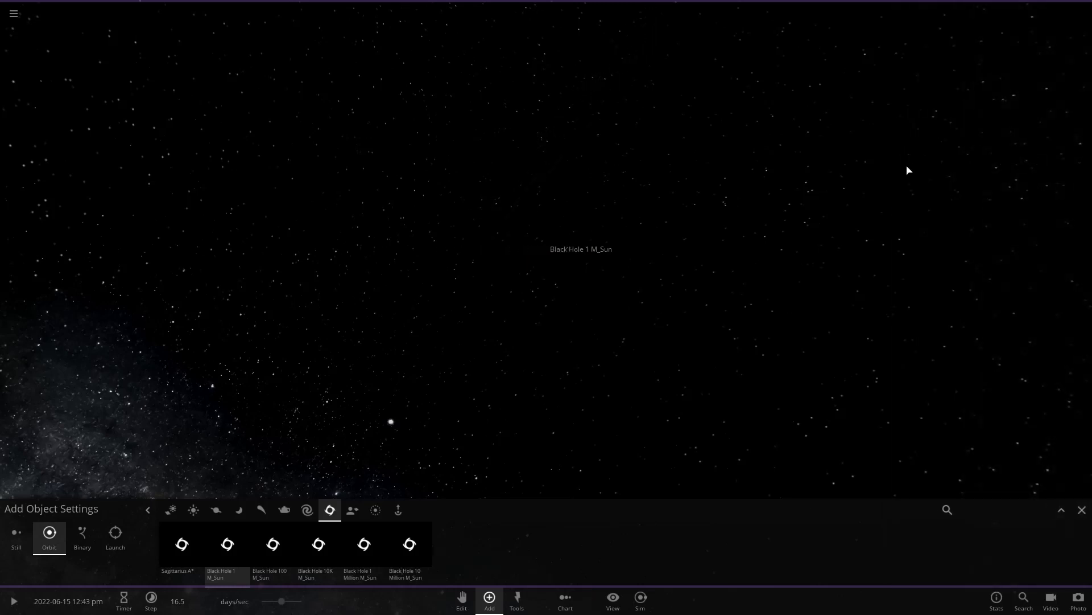
Resume the simulation and view the black hole's available actions.
left_click(12, 600)
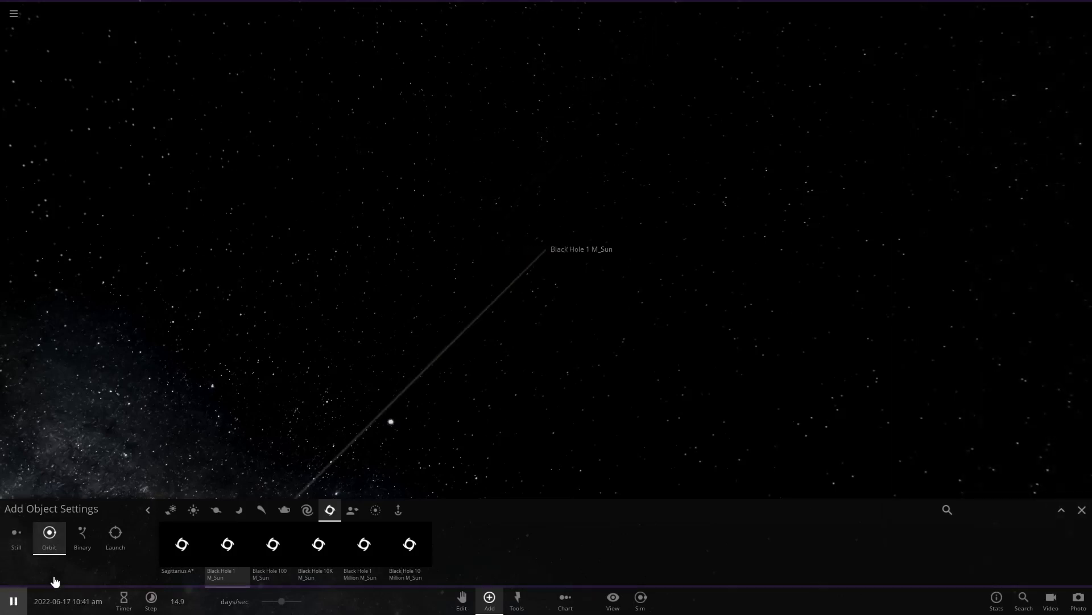
right_click_drag(587, 420, 198, 360)
left_click_drag(199, 364, 647, 300)
left_click(652, 236)
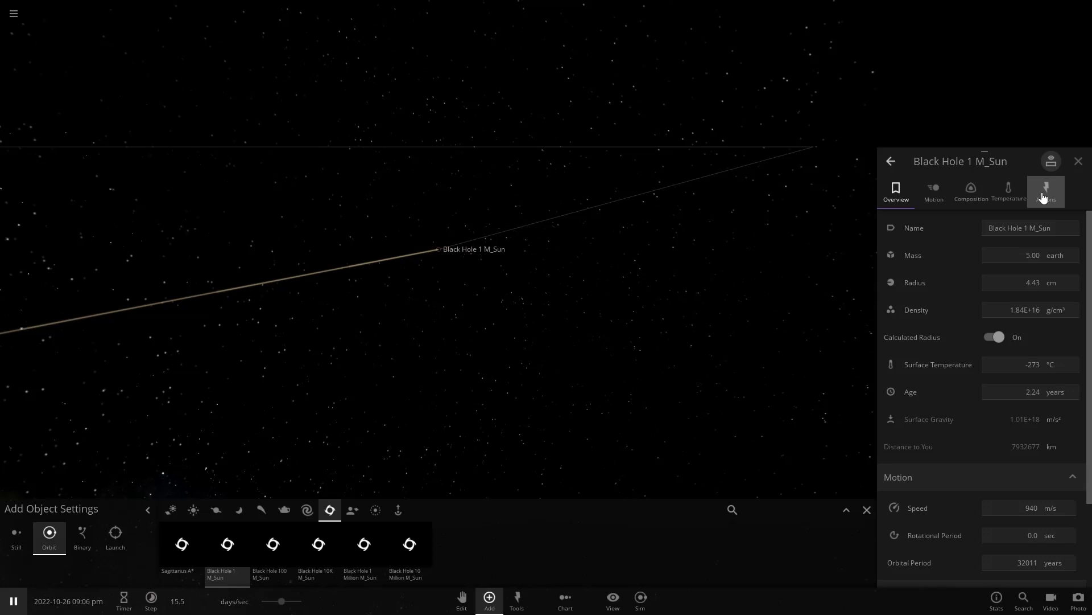
left_click(1047, 190)
key("Escape")
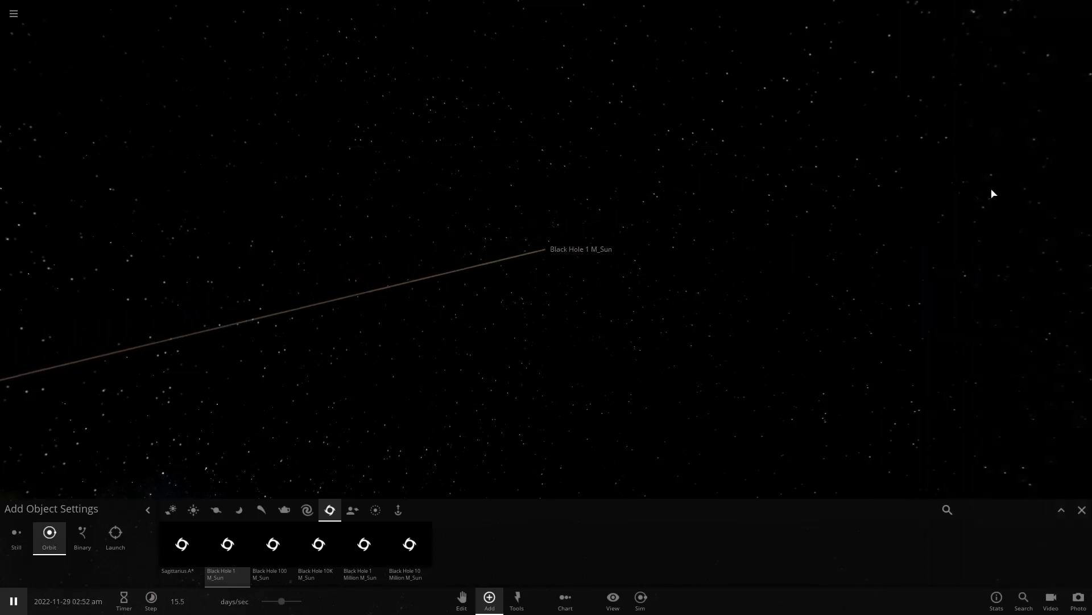
Rename the black hole to "Planet" X and close its properties.
left_click(565, 253)
left_click(1039, 274)
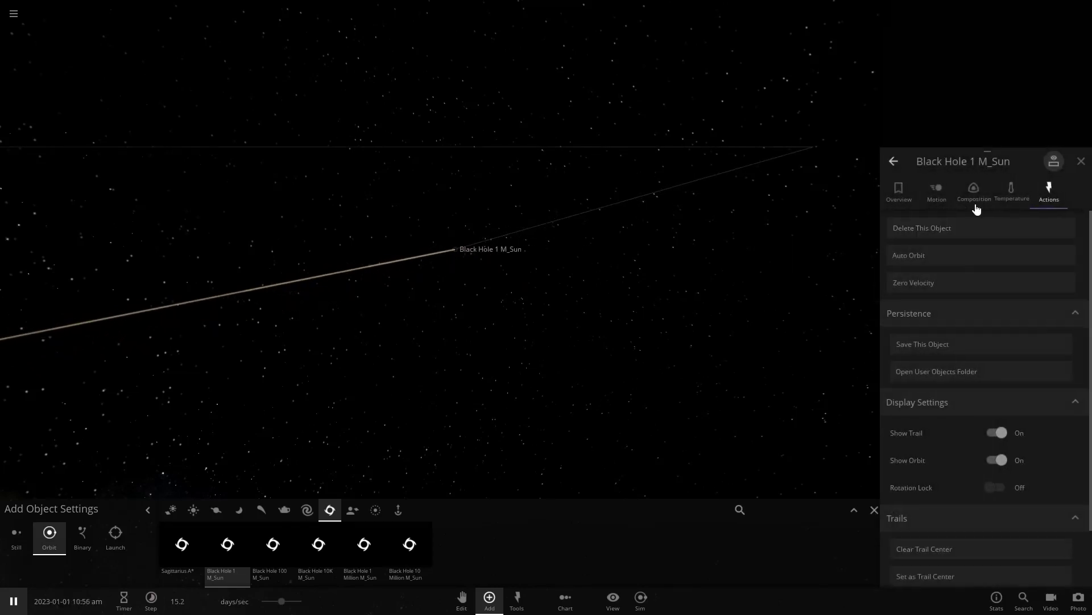
left_click(898, 190)
left_click(1025, 228)
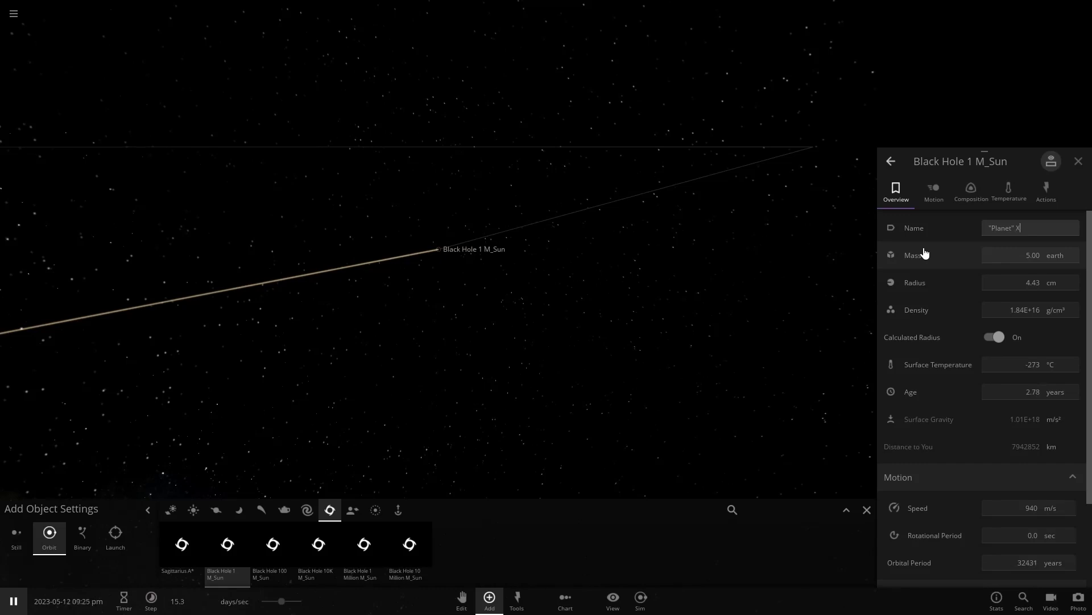
key("Return")
left_click(639, 266)
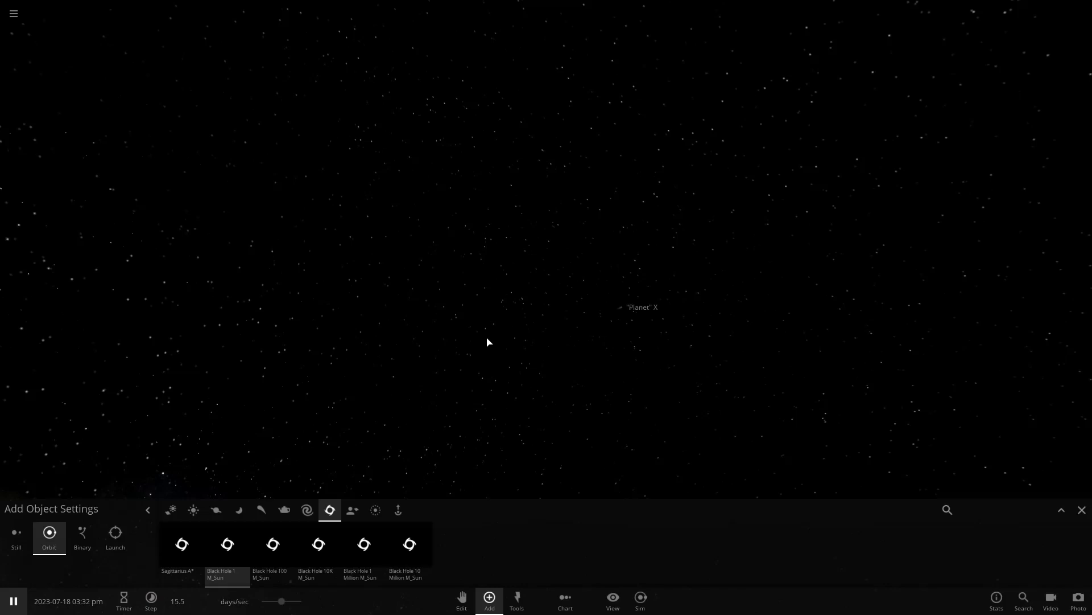
Examine where "Planet" X sits relative to the solar system and select the Sun as the view's focus.
scroll(473, 343, "down", 5)
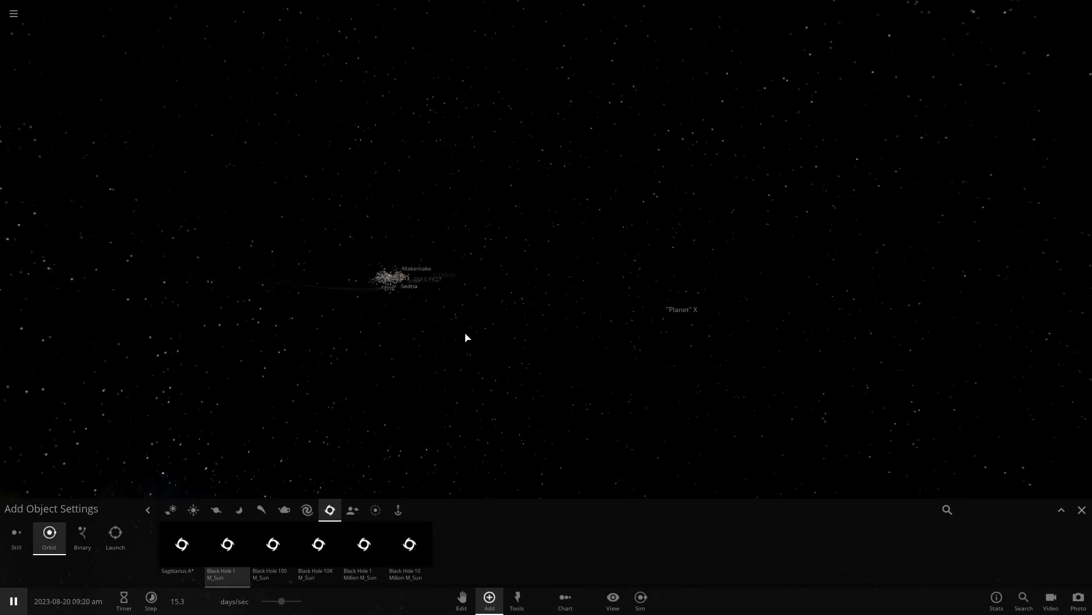
right_click_drag(466, 336, 709, 359)
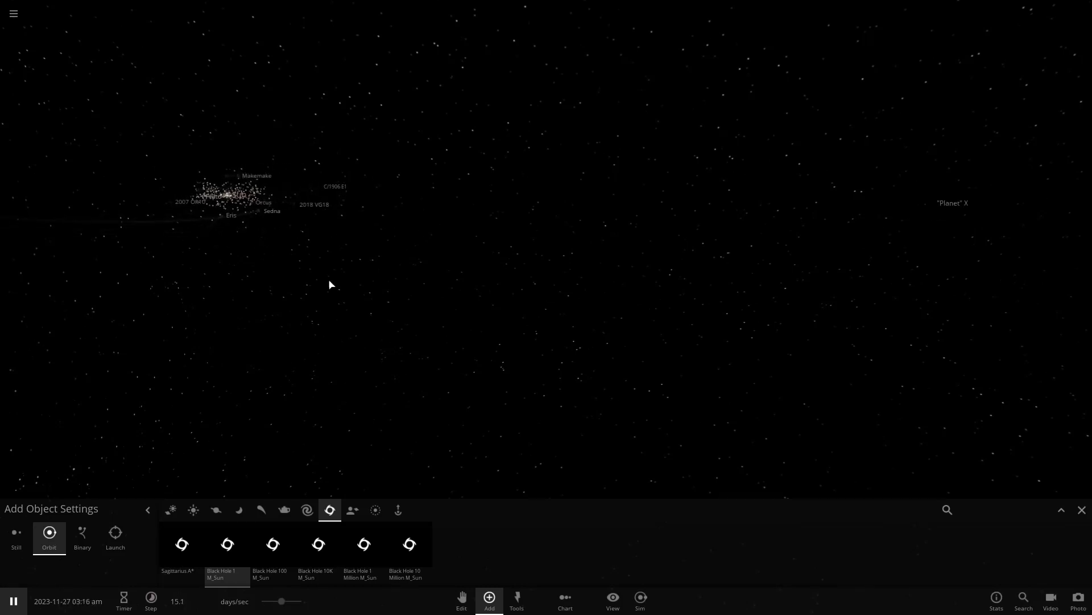
scroll(422, 251, "up", 3)
right_click_drag(329, 285, 660, 326)
scroll(483, 279, "up", 4)
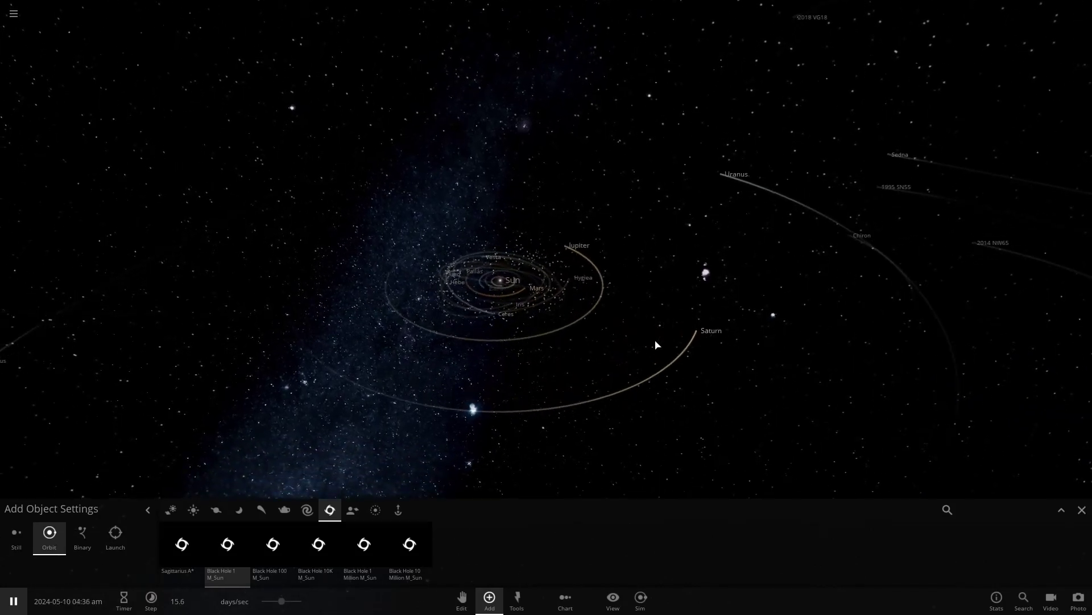
mouse_move(656, 340)
right_mouse_down()
mouse_move(663, 283)
mouse_move(651, 342)
right_mouse_up()
double_click(520, 274)
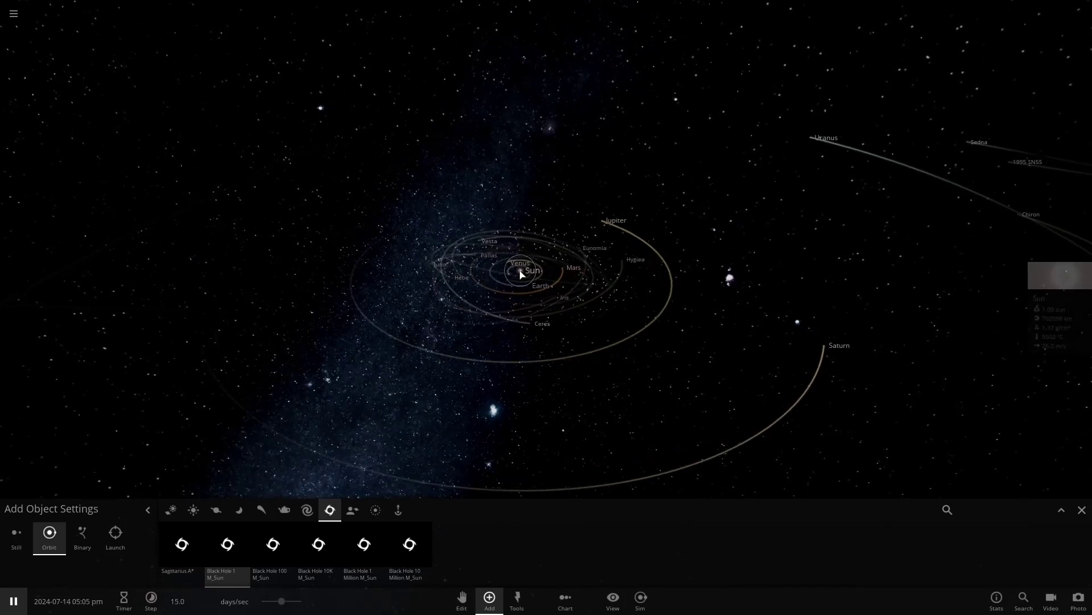
Speed up the simulation to about 3.4 years per second, let it run, and pause it.
scroll(655, 326, "down", 5)
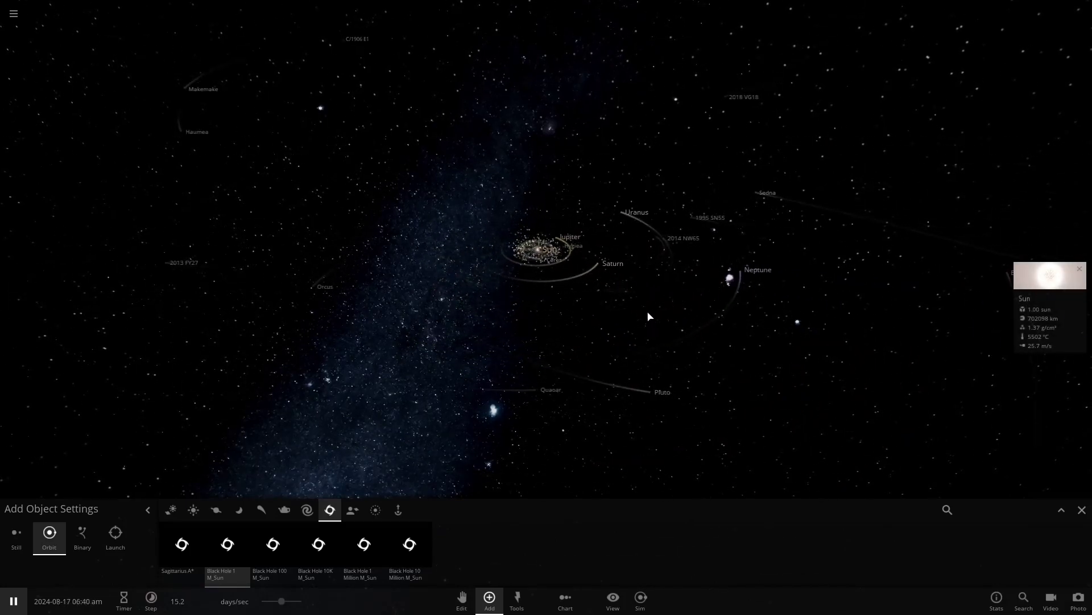
key("d")
right_click_drag(648, 313, 602, 290)
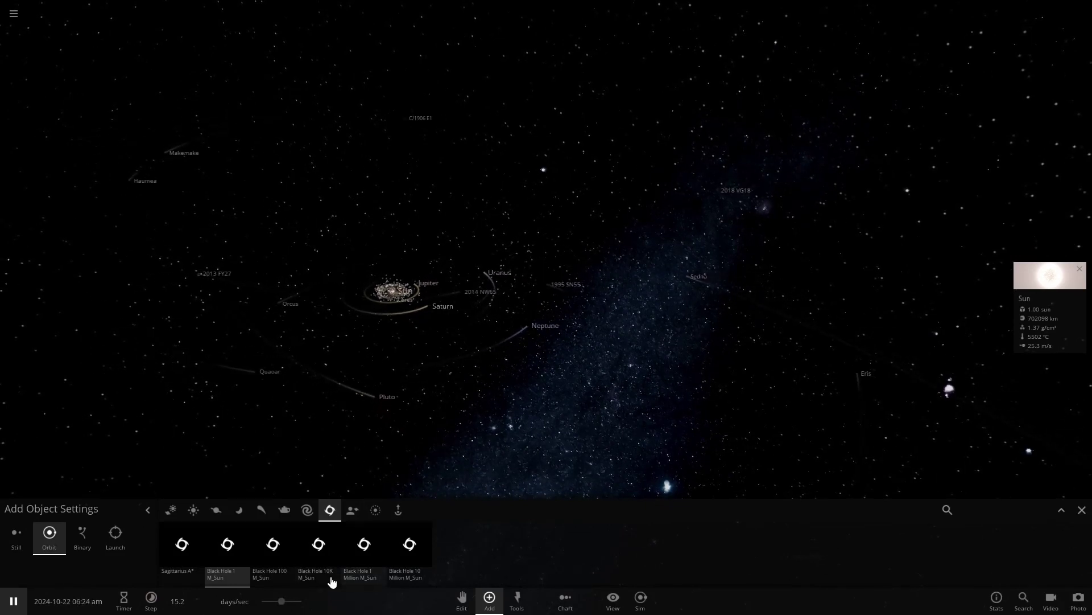
left_click_drag(294, 602, 297, 602)
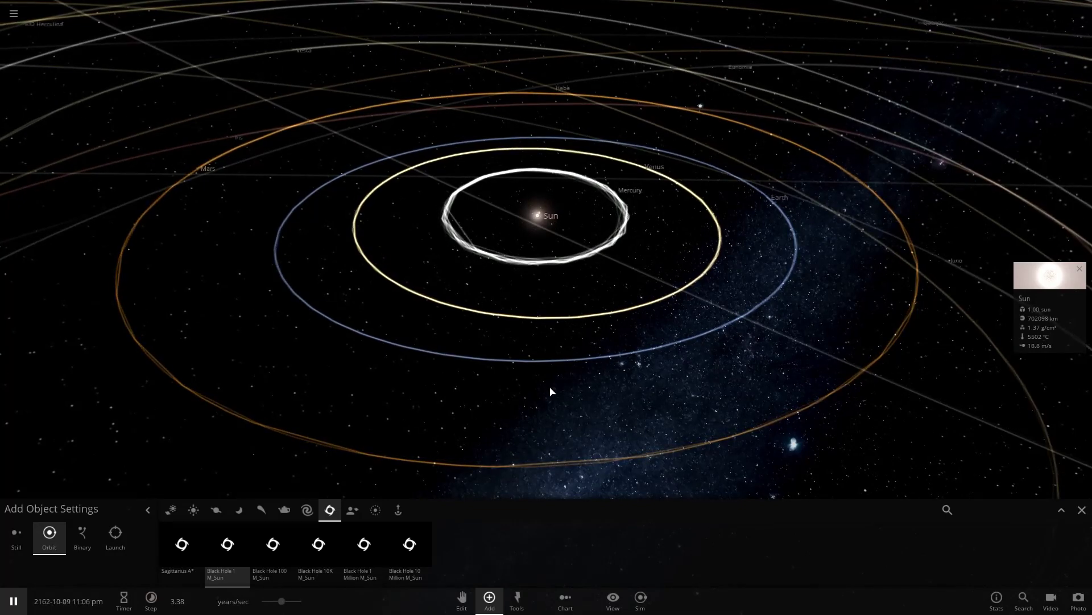
key("space")
Focus the view on "Planet" X and examine the black hole up close against the Milky Way.
right_click_drag(563, 403, 659, 324)
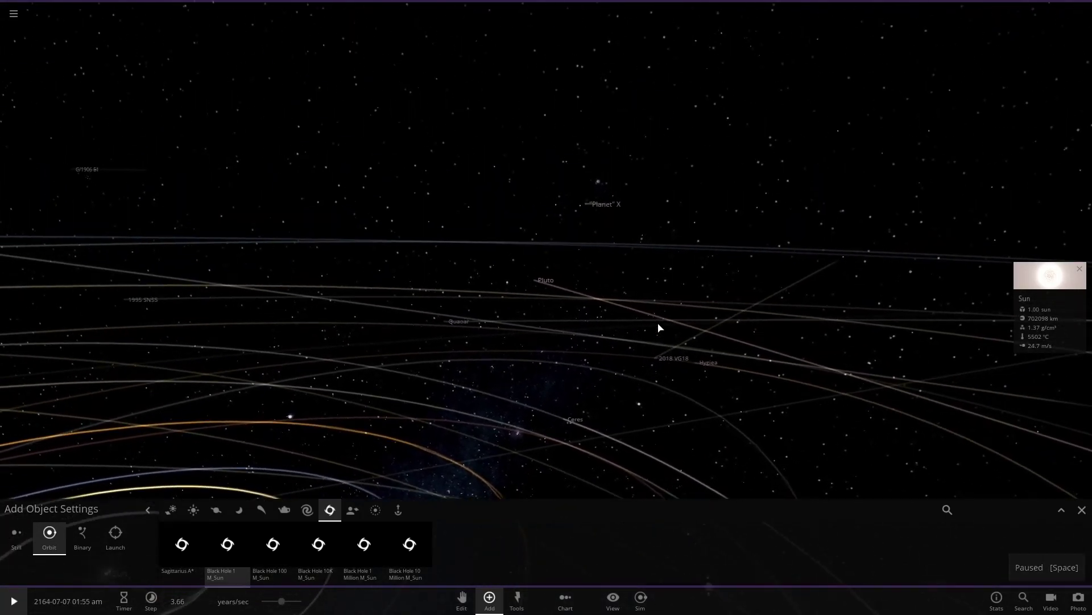
left_click(602, 223)
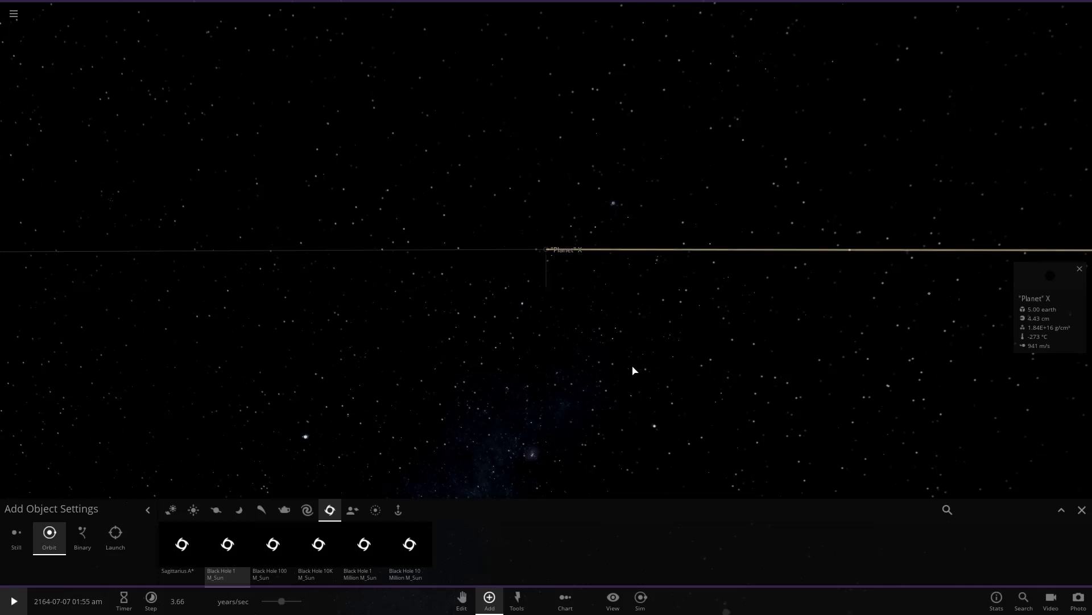
scroll(633, 370, "up", 10)
scroll(633, 364, "down", 4)
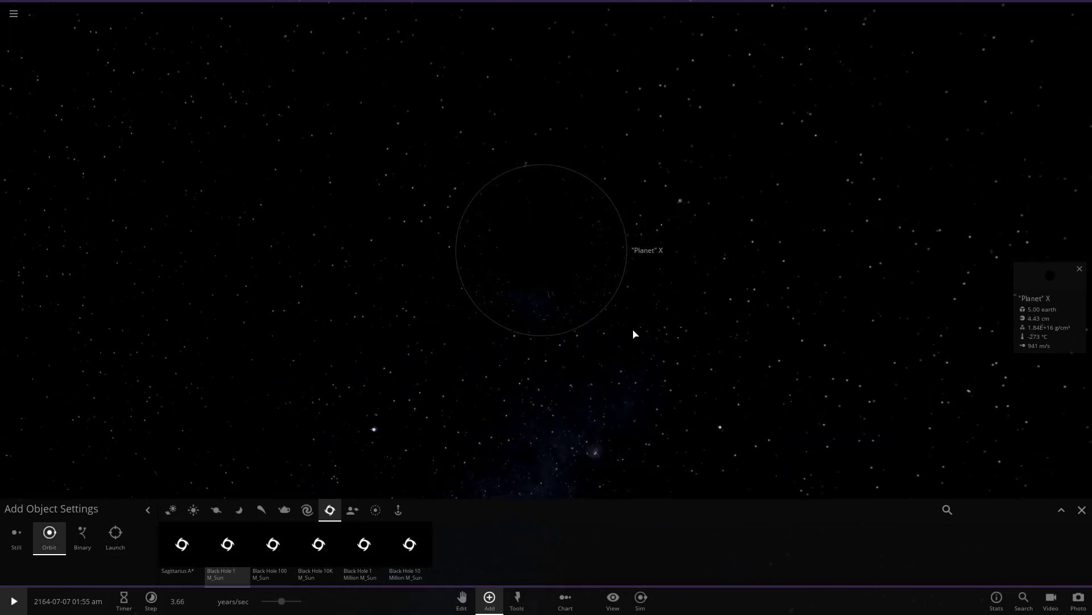
right_click_drag(311, 336, 249, 323)
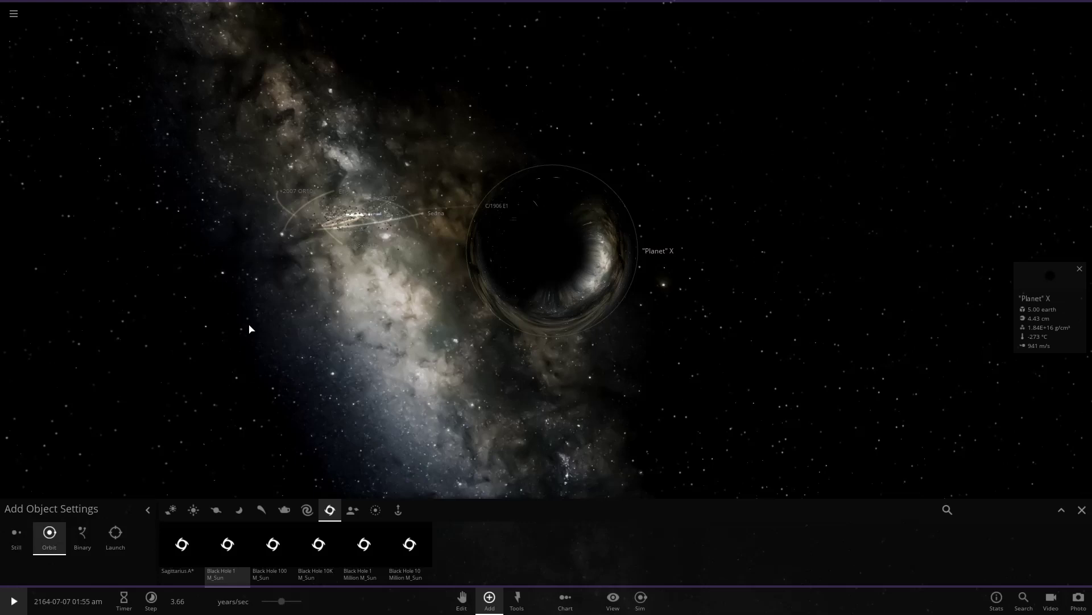
Set the mass of "Planet" X to 15 earth masses.
left_click(1047, 276)
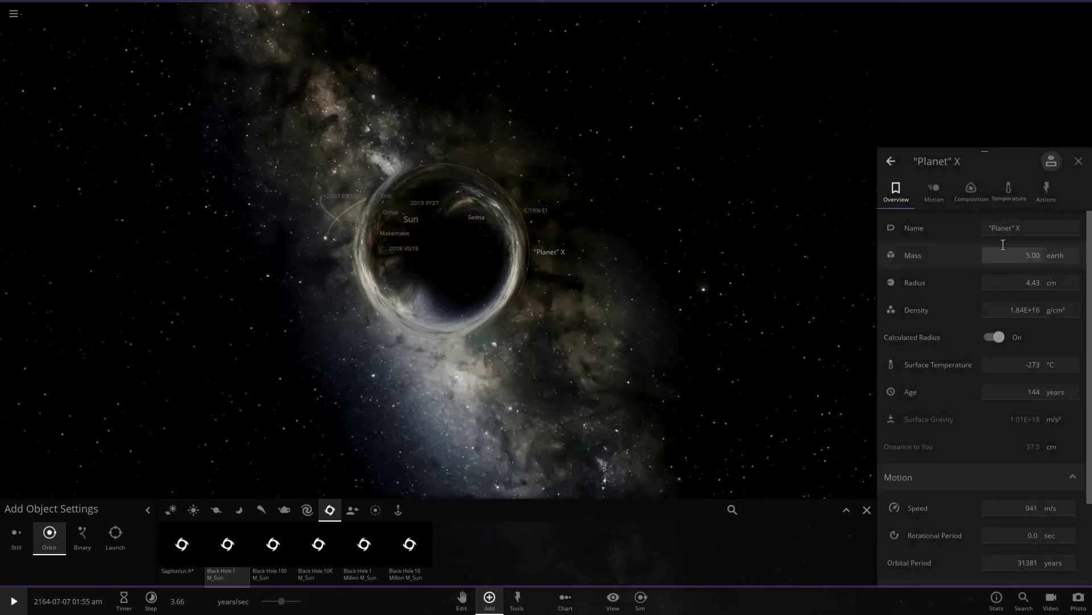
left_click(1036, 256)
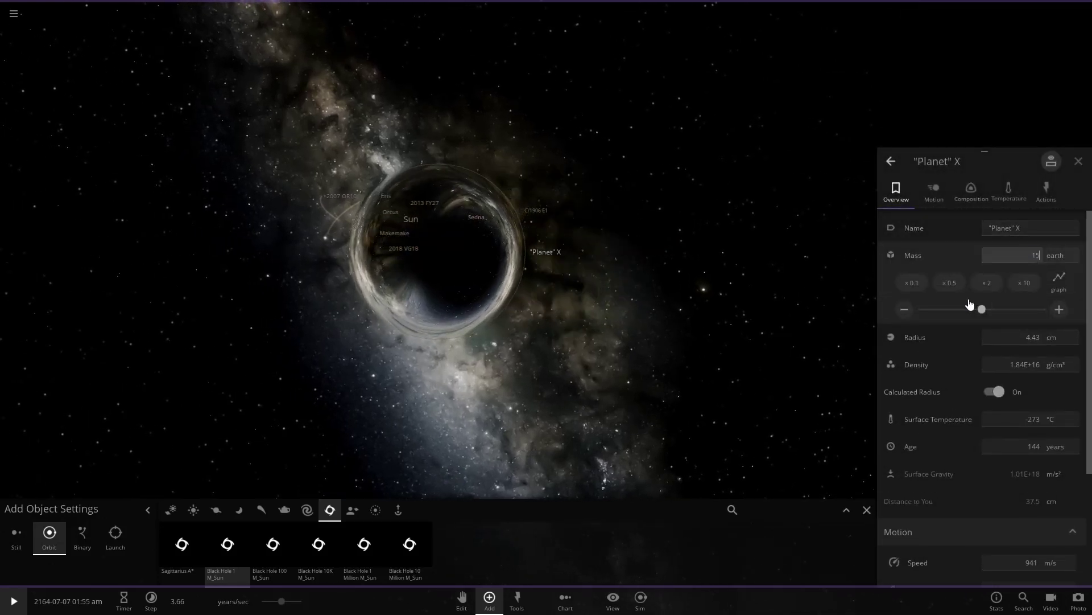
key("Return")
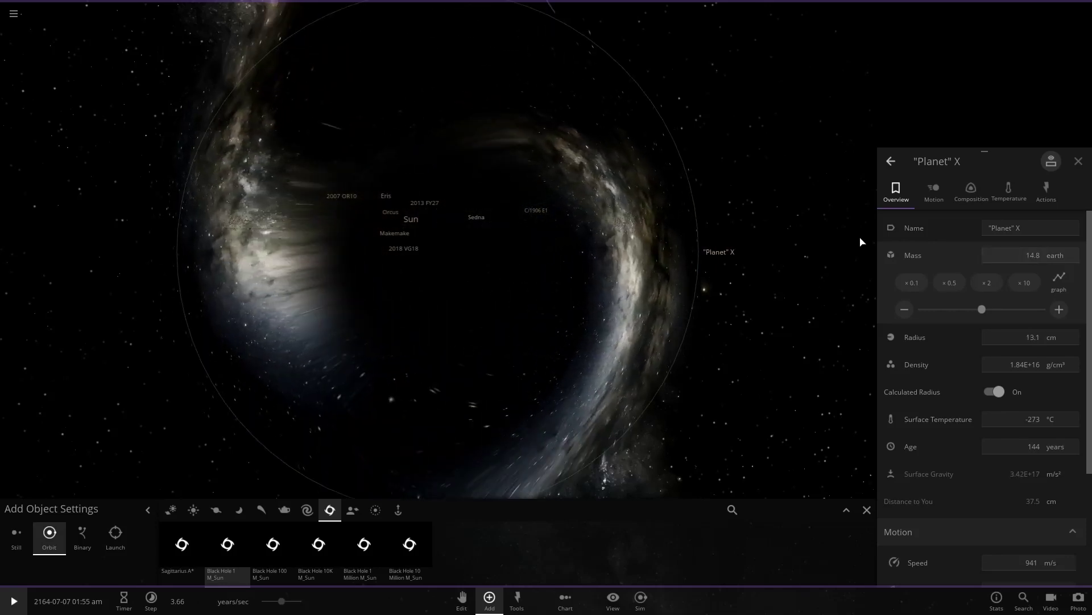
Close the "Planet" X properties, resume the simulation, and focus the view on the Sun and its inner planets.
left_click(841, 242)
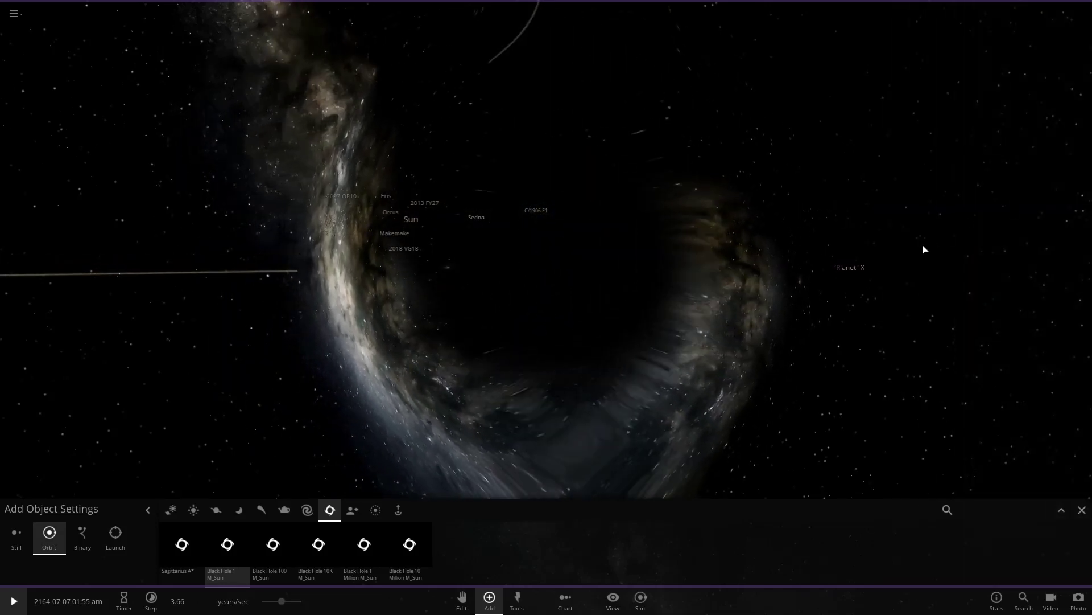
key("space")
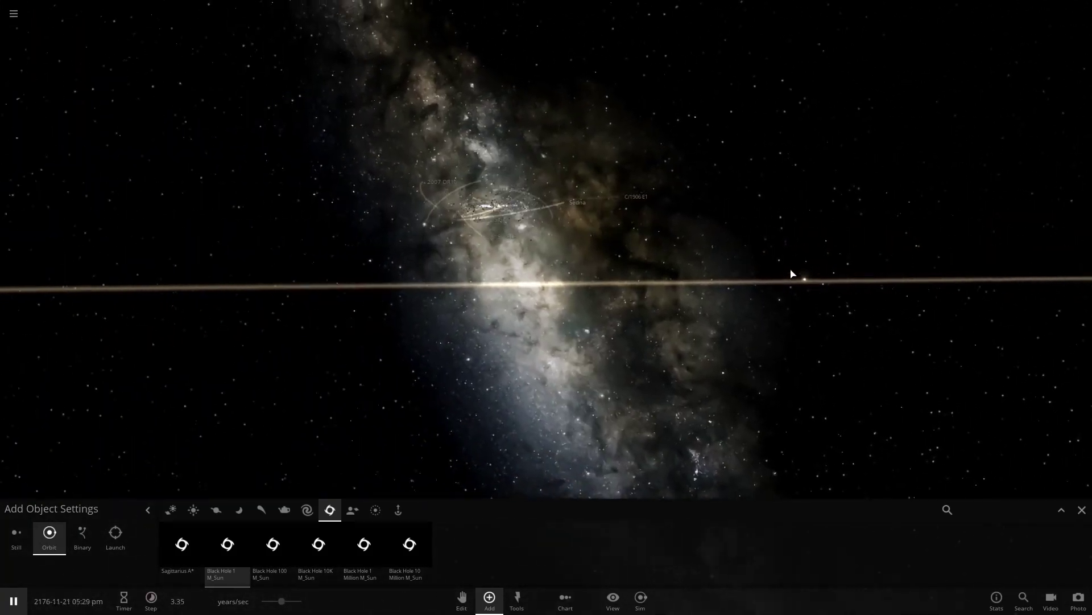
left_click(553, 210)
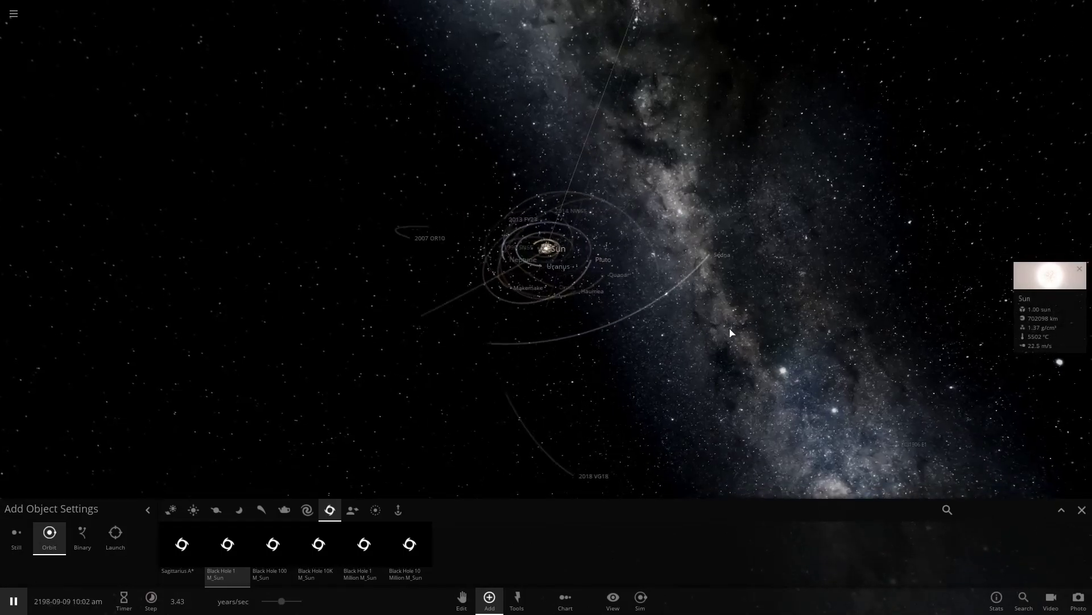
scroll(645, 326, "up", 6)
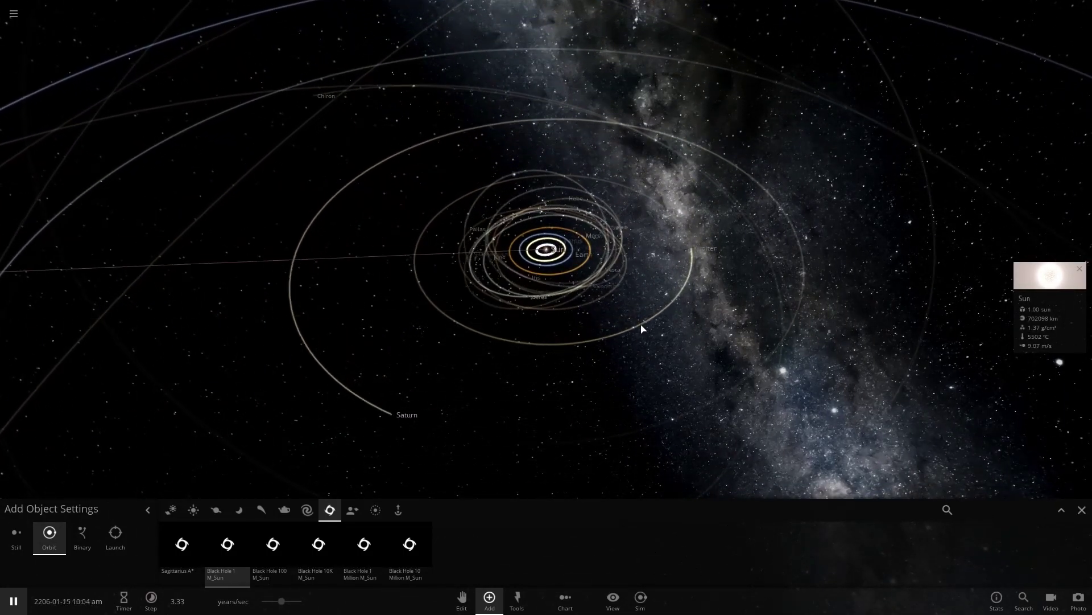
scroll(636, 332, "up", 5)
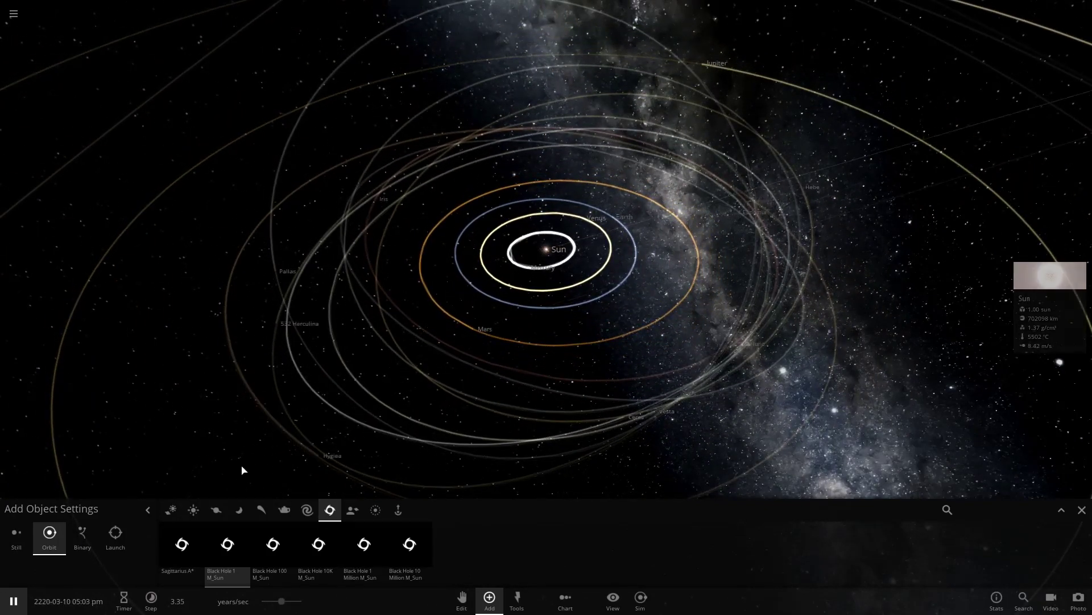
Close the add-object settings and examine the orbits of the planets and asteroids around the Sun from several angles.
left_click(1081, 510)
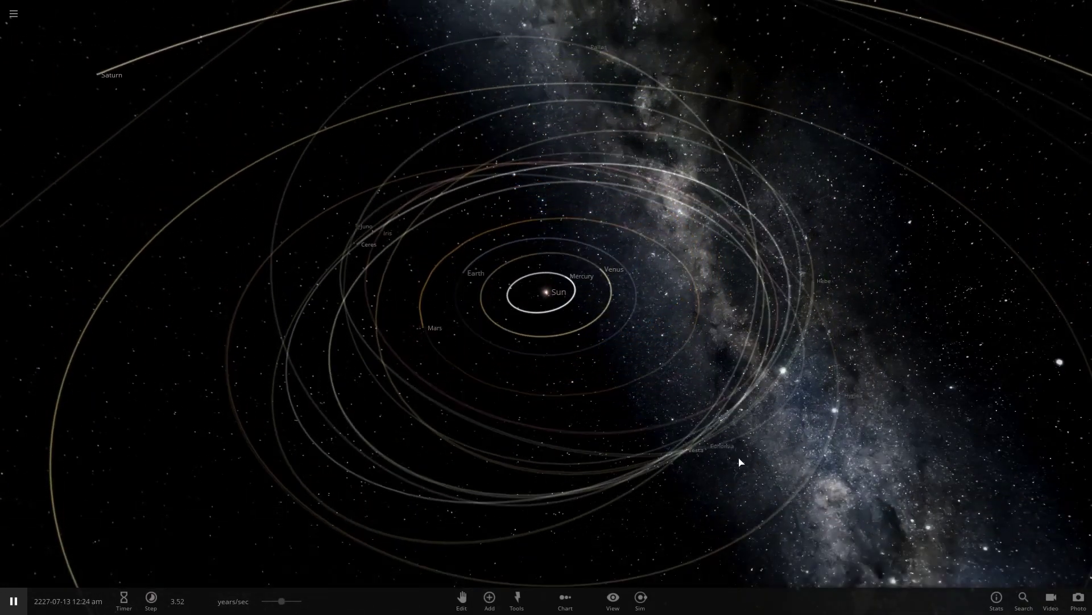
left_click_drag(653, 368, 707, 497)
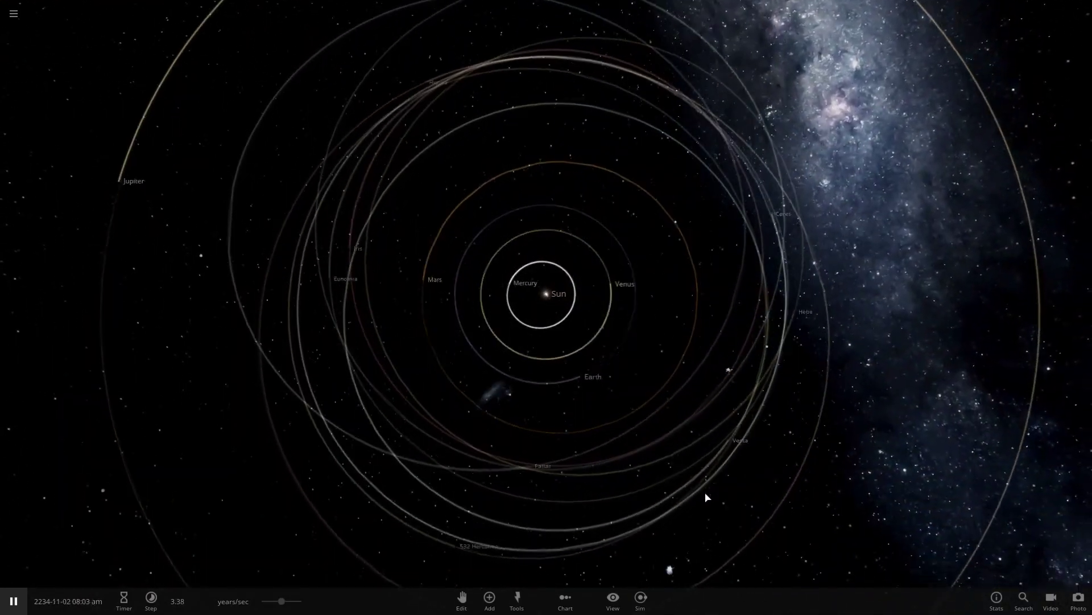
left_click_drag(808, 469, 940, 391)
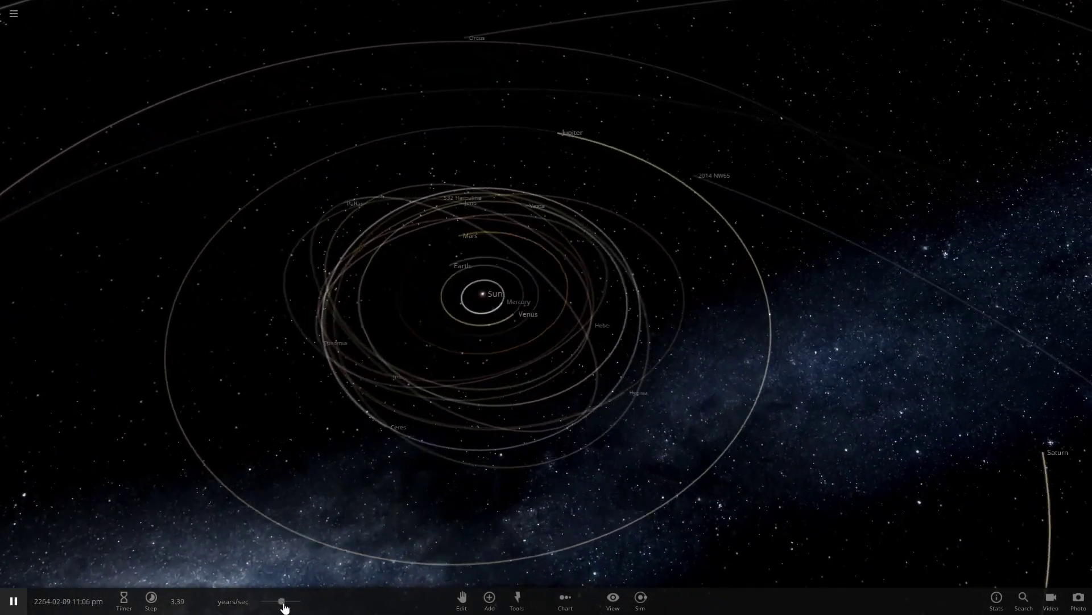
Slow the simulation to about 13 days per second and focus the view on Earth up close.
left_click_drag(285, 607, 256, 603)
left_click(695, 186)
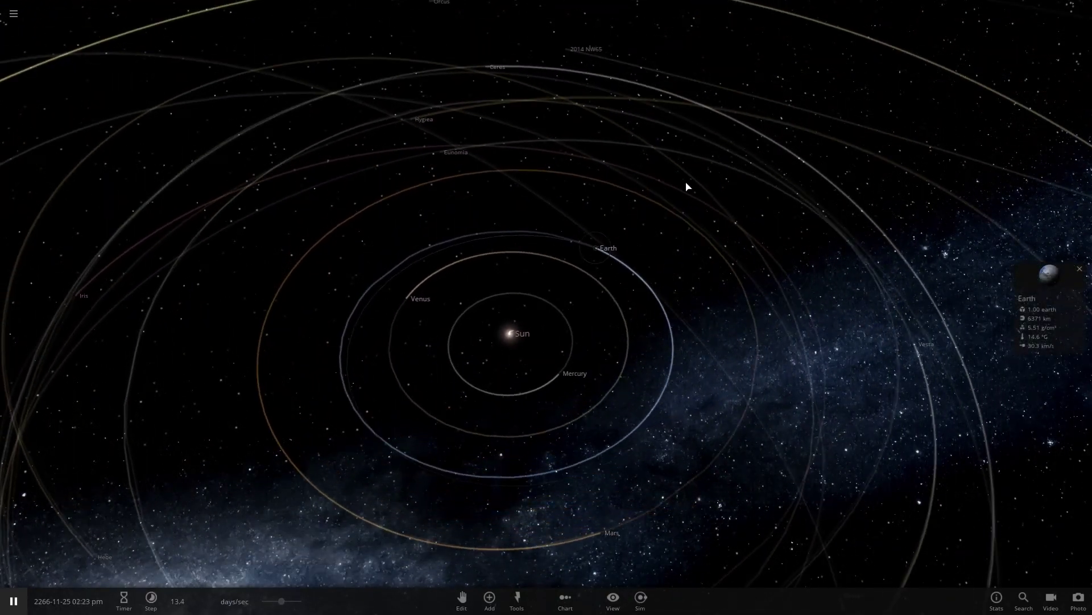
scroll(660, 396, "up", 4)
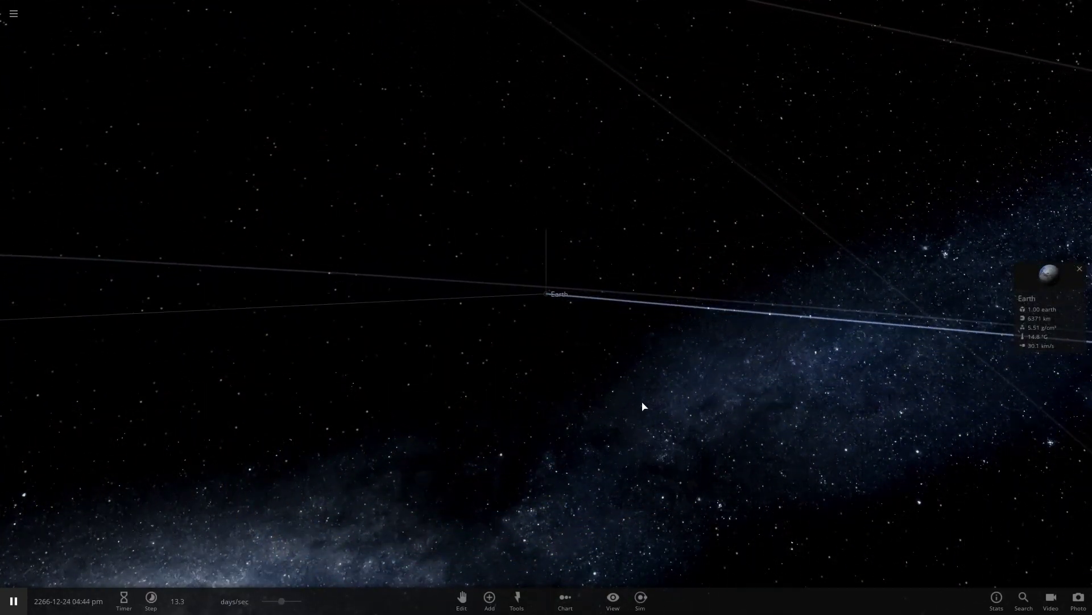
scroll(643, 406, "up", 4)
left_click_drag(527, 393, 465, 328)
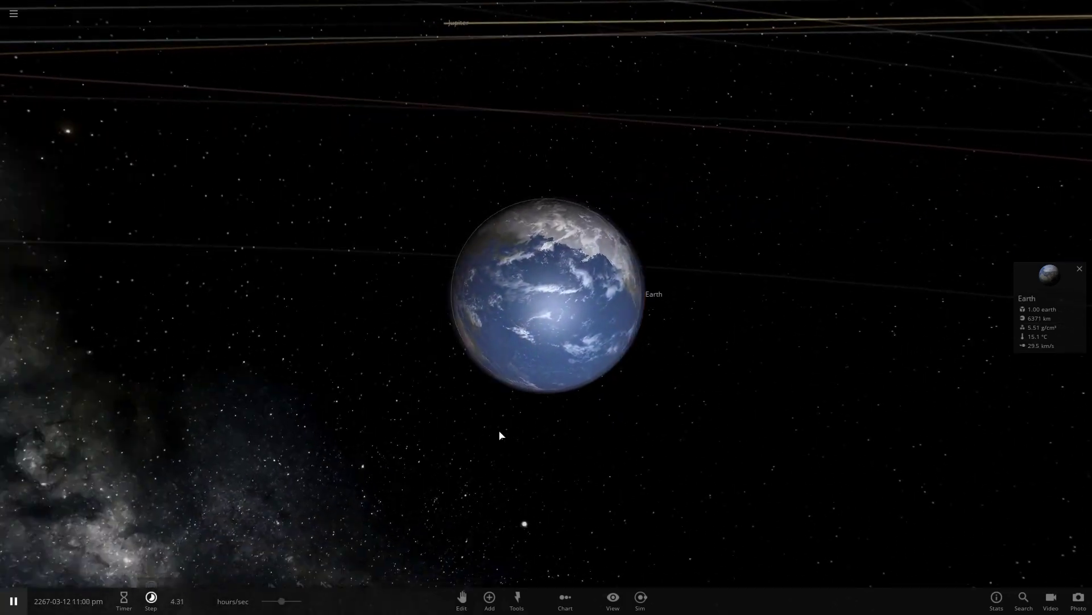
Examine Earth and the orbits around it, turn the view toward the Sun, and pause the simulation.
left_click_drag(500, 431, 84, 423)
left_click_drag(44, 379, 433, 384)
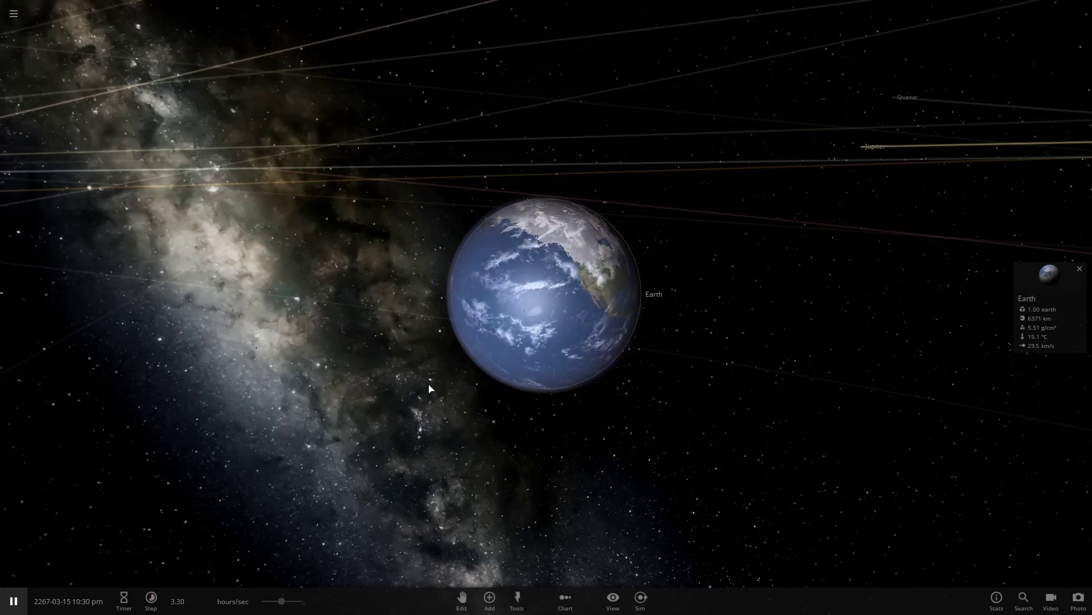
right_click_drag(429, 388, 907, 294)
key("space")
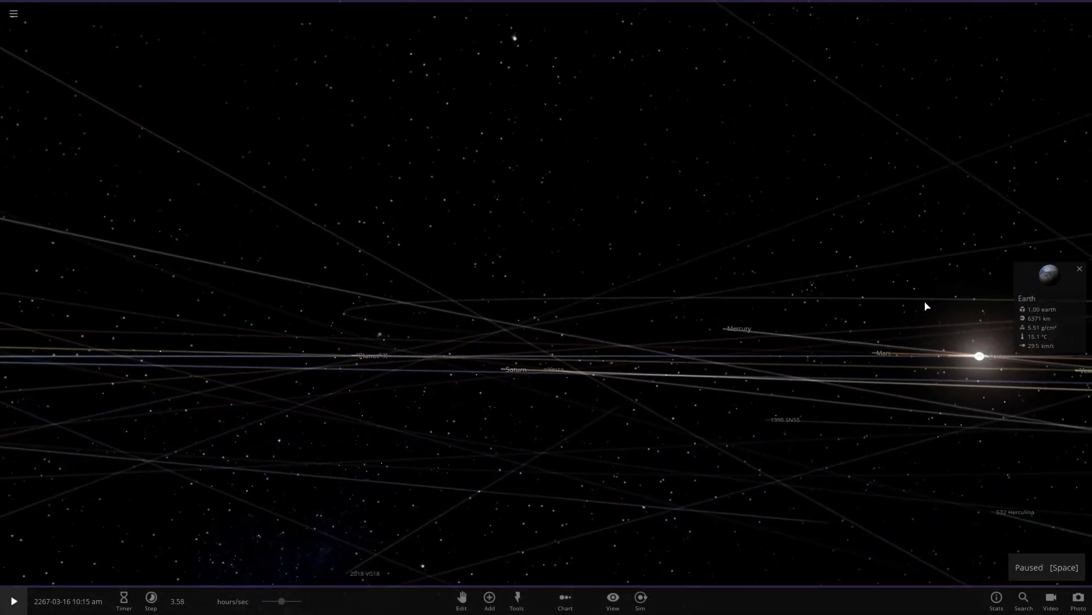
Focus the view on the Sun, examine it and its path up close, and resume the simulation.
left_click(904, 328)
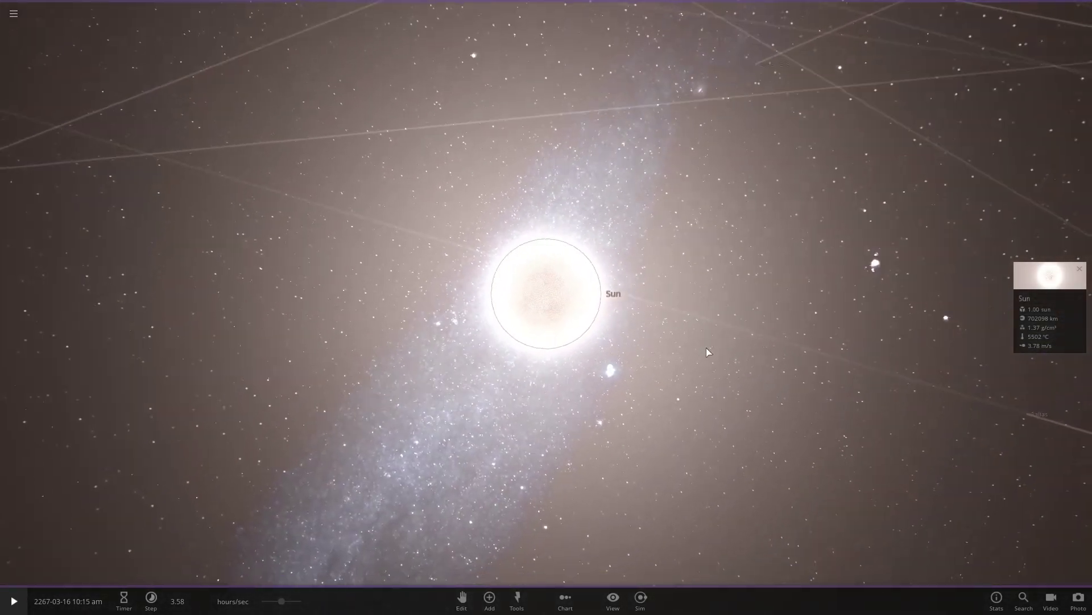
scroll(708, 351, "down", 5)
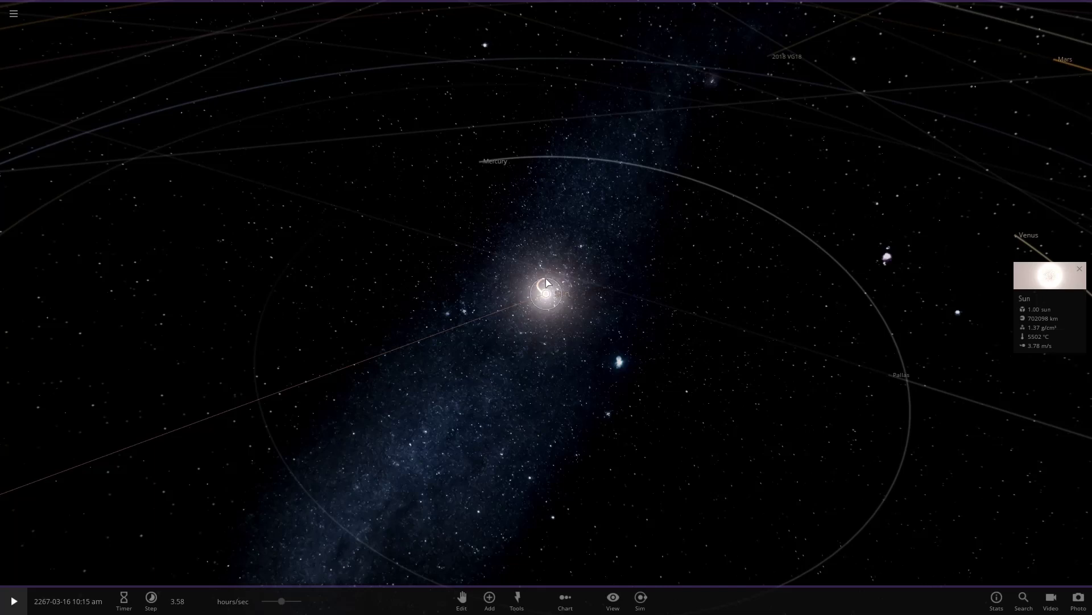
scroll(545, 281, "up", 4)
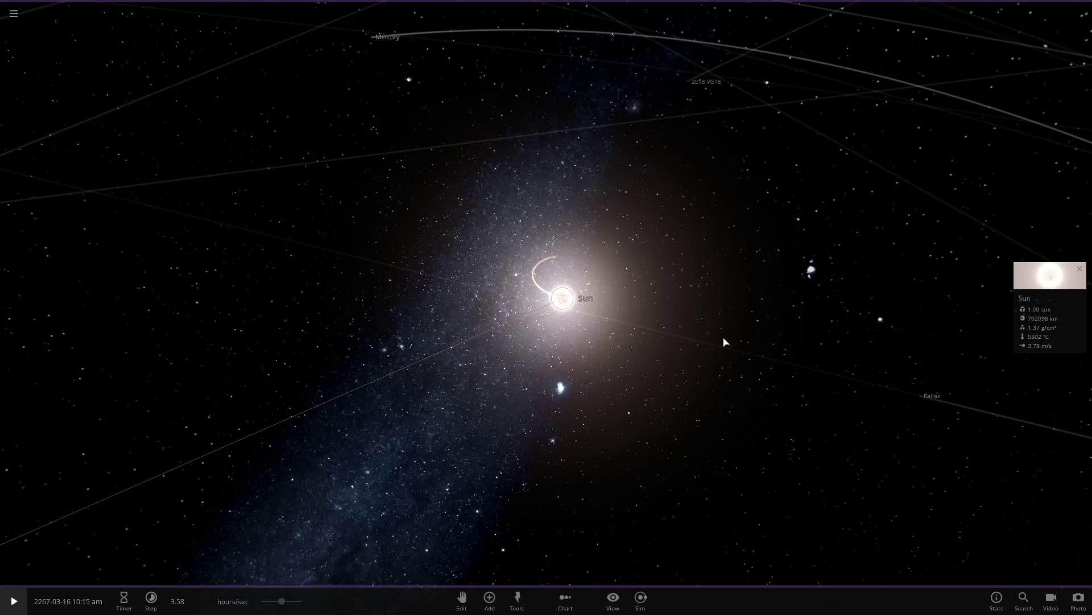
left_click_drag(723, 339, 359, 280)
key("space")
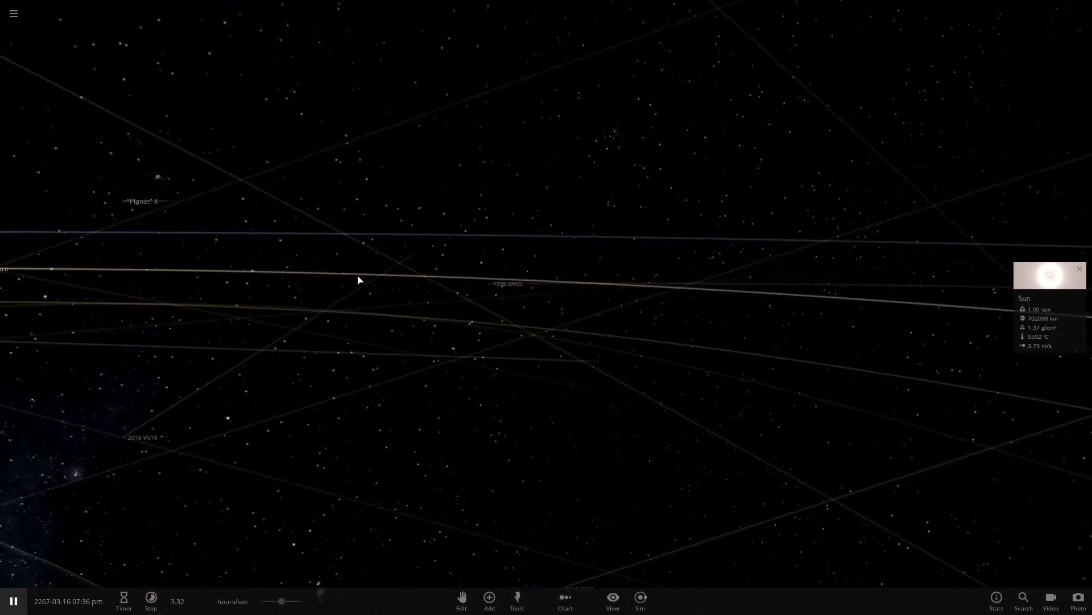
Focus the view on "Planet" X and examine its orbit around the Sun at about 6.6 years per second.
left_click(122, 202)
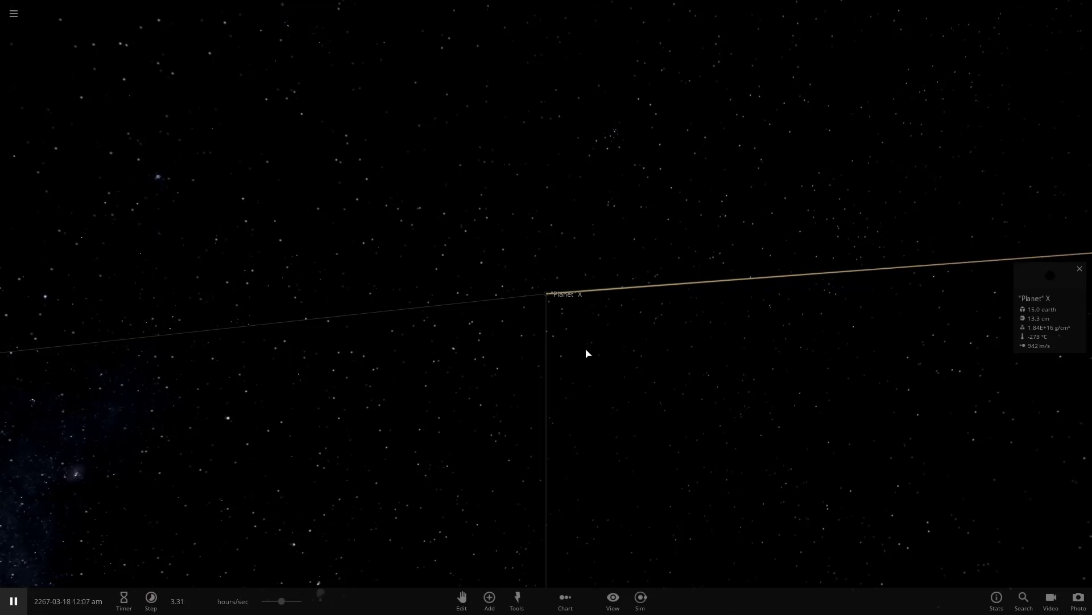
scroll(582, 347, "up", 5)
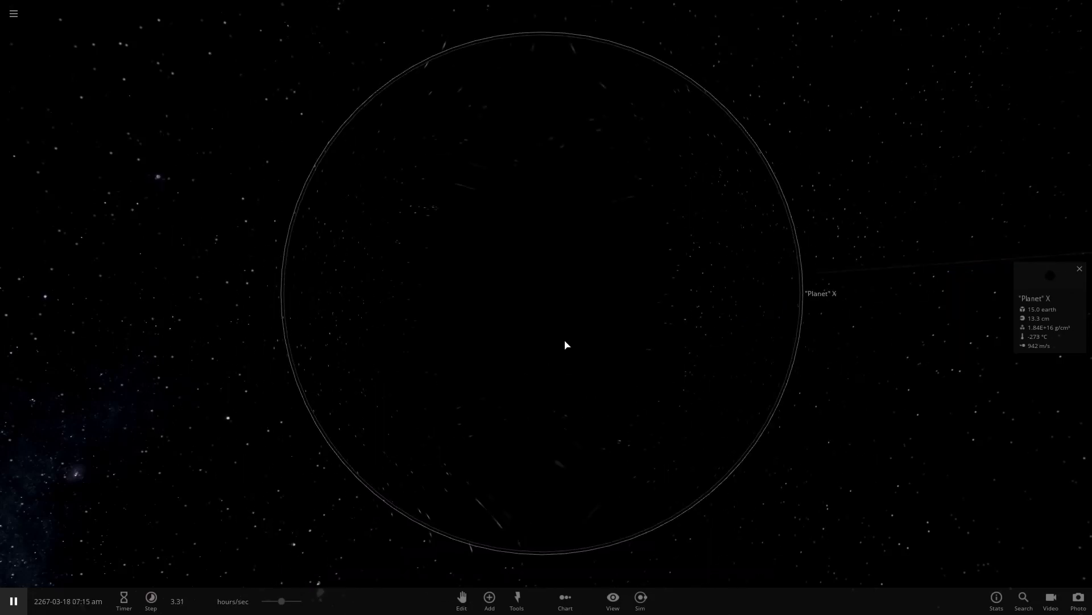
scroll(565, 344, "down", 2)
left_click_drag(565, 344, 874, 386)
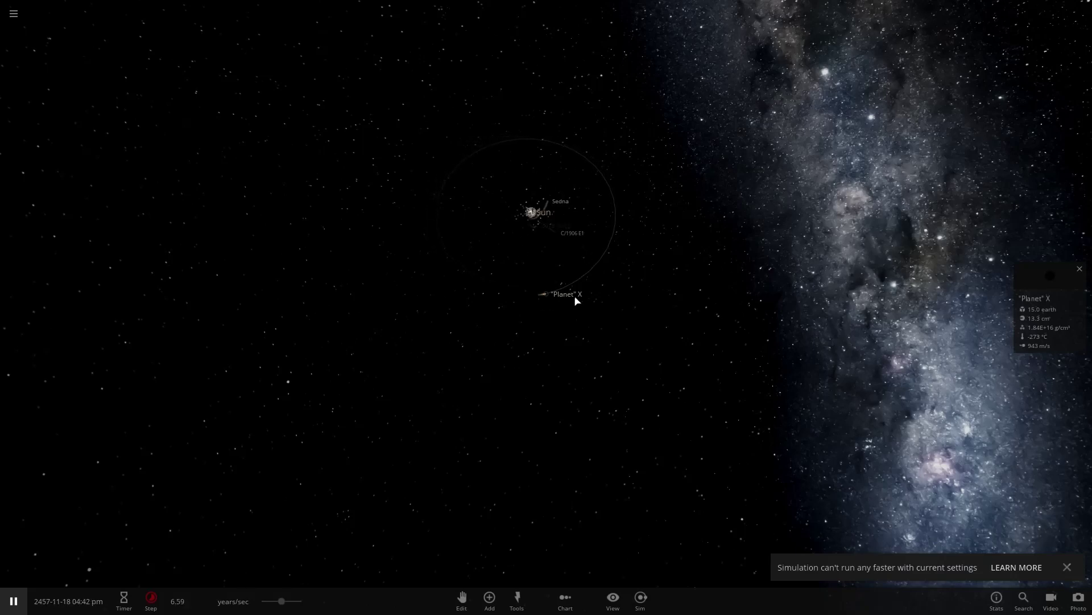
left_click_drag(621, 349, 914, 302)
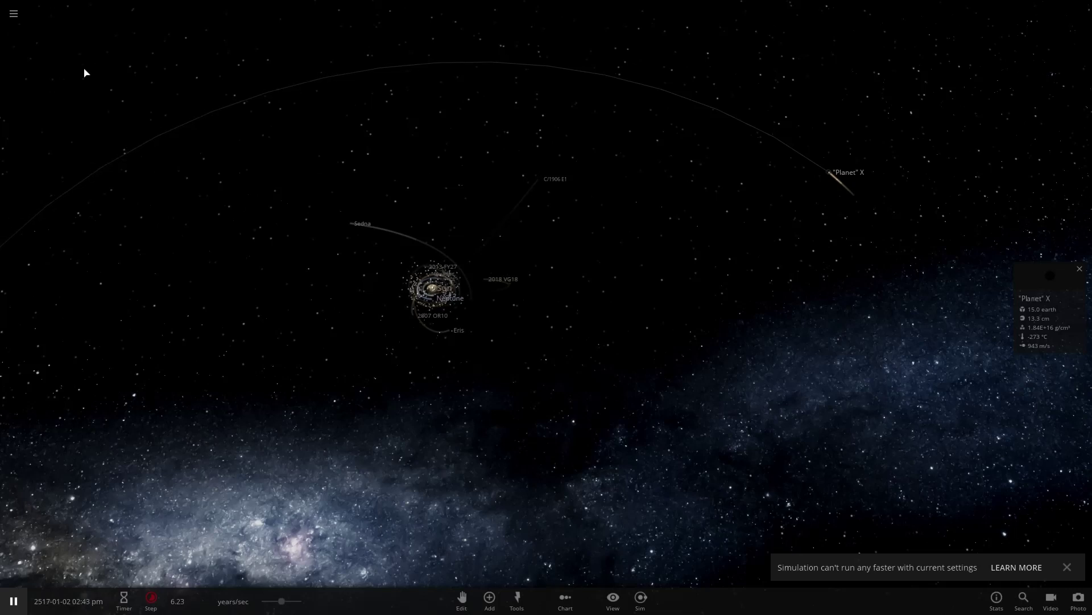
Search the saved simulations for "planet nine", open "Planet Nine in Our Solar System", and dismiss its description.
left_click(20, 20)
left_click(96, 181)
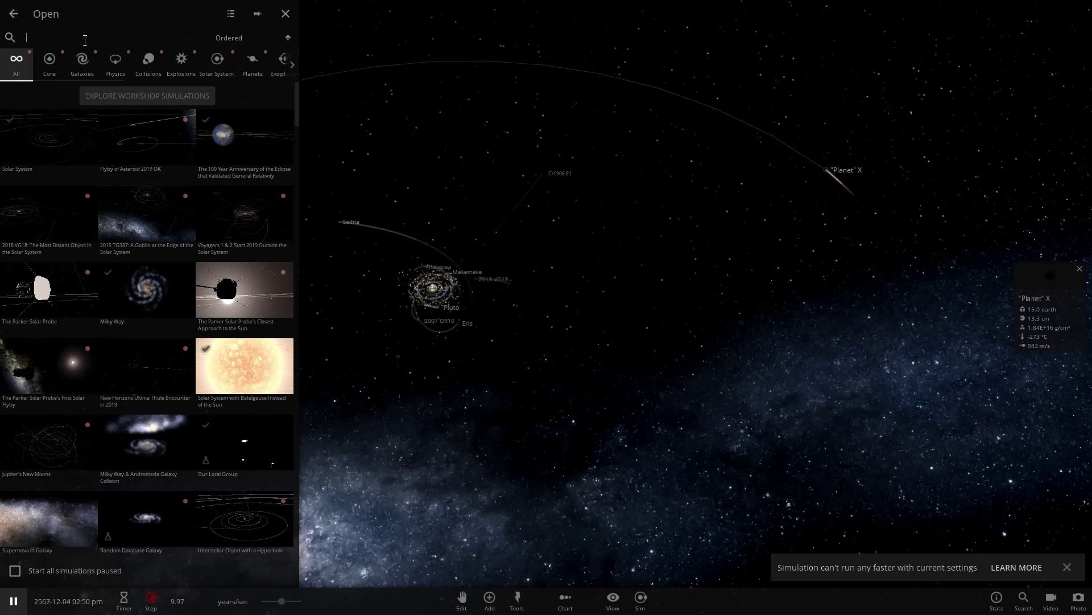
type("planet nine")
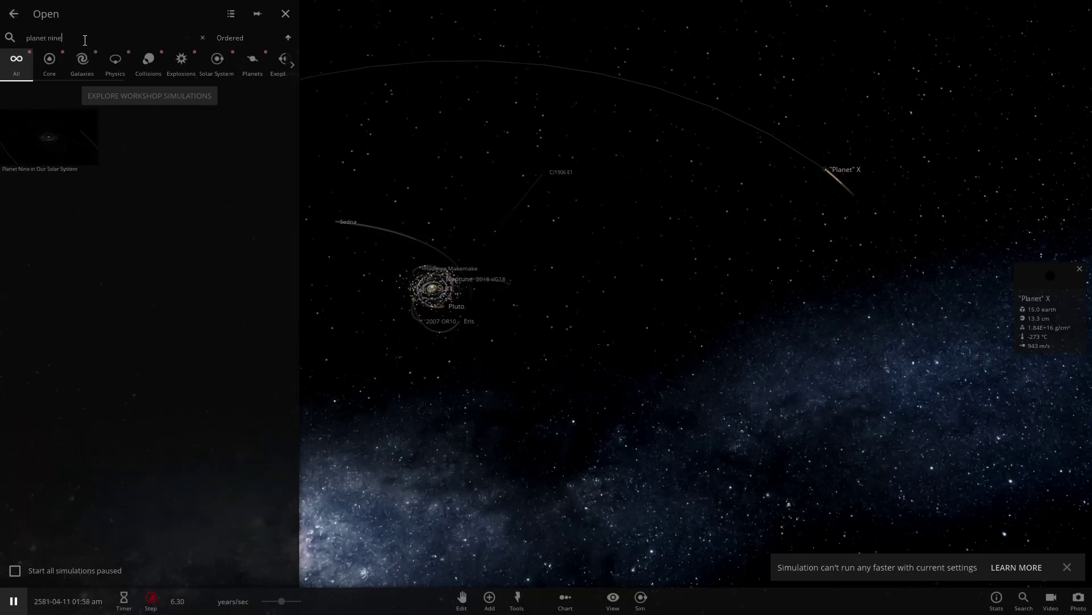
left_click(71, 151)
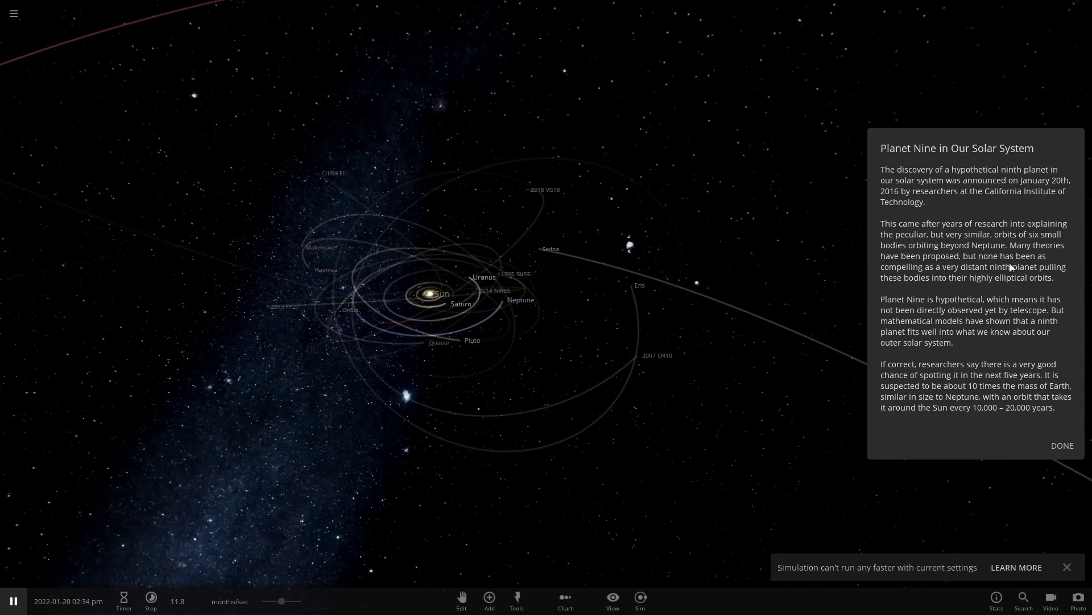
left_click(1062, 446)
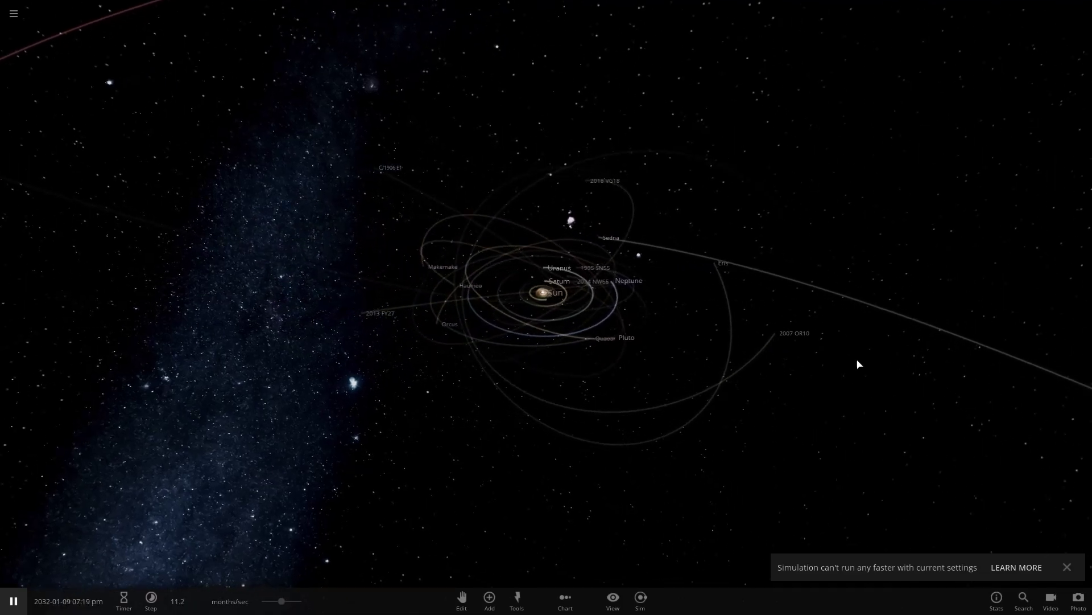
Focus the view on Planet Nine and examine its orbit relative to the Sun.
left_click_drag(863, 350, 949, 411)
left_click(569, 252)
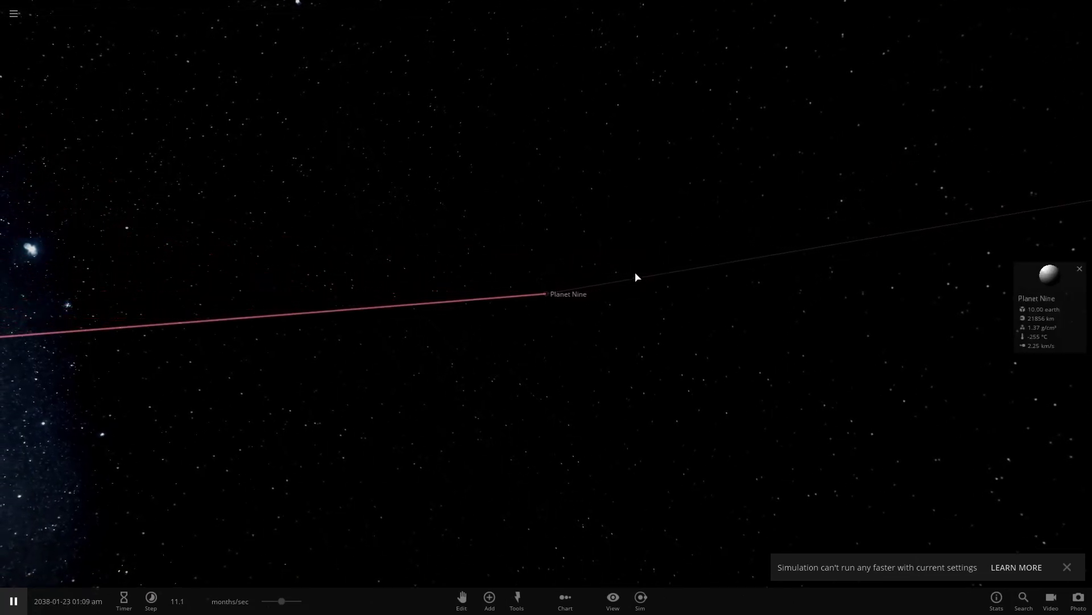
scroll(633, 274, "up", 5)
scroll(627, 276, "down", 4)
left_click_drag(610, 267, 260, 159)
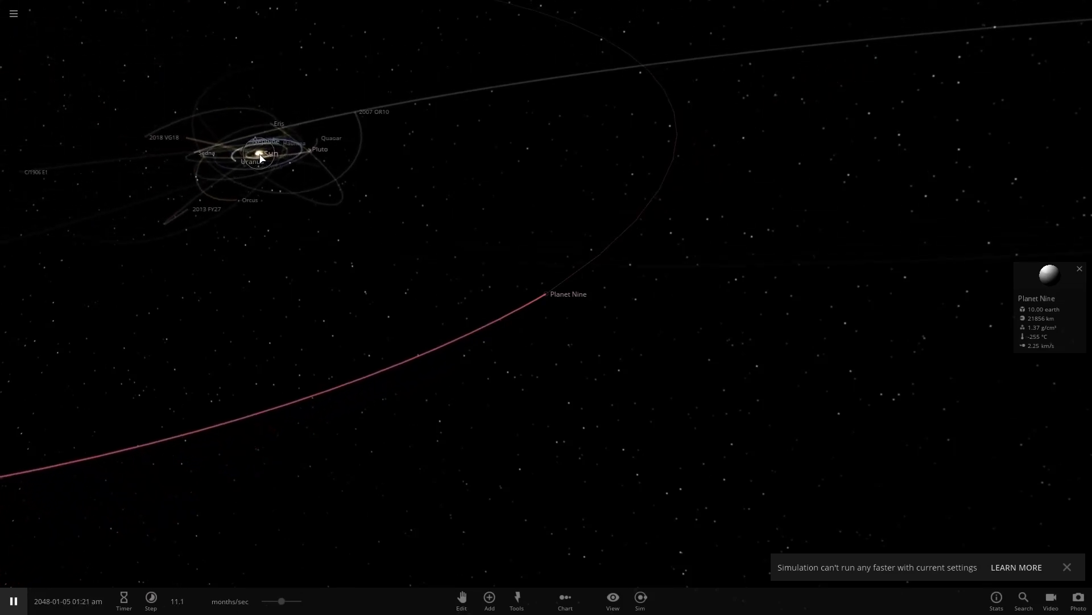
Open Planet Nine's properties and examine its overview data, orbital period, and motion values relative to the Sun.
left_click(1032, 291)
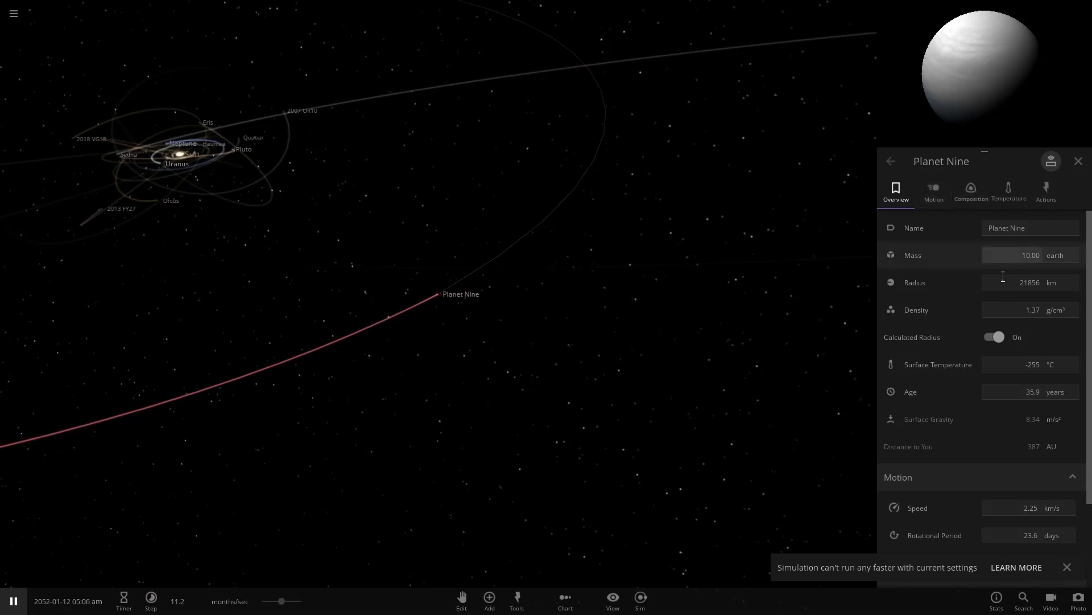
scroll(976, 353, "down", 4)
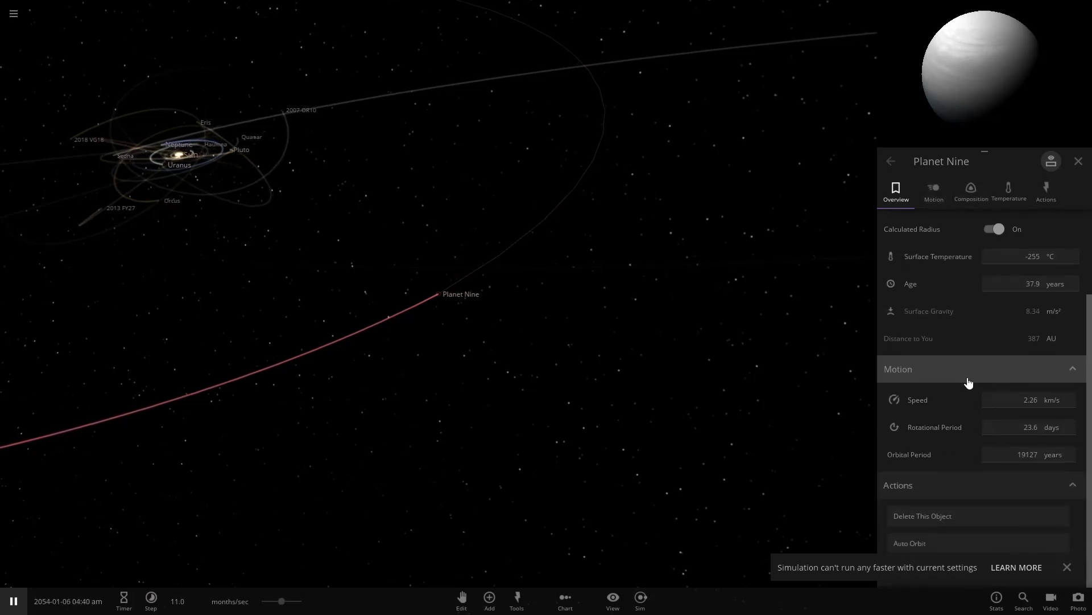
scroll(976, 341, "up", 3)
left_click(941, 196)
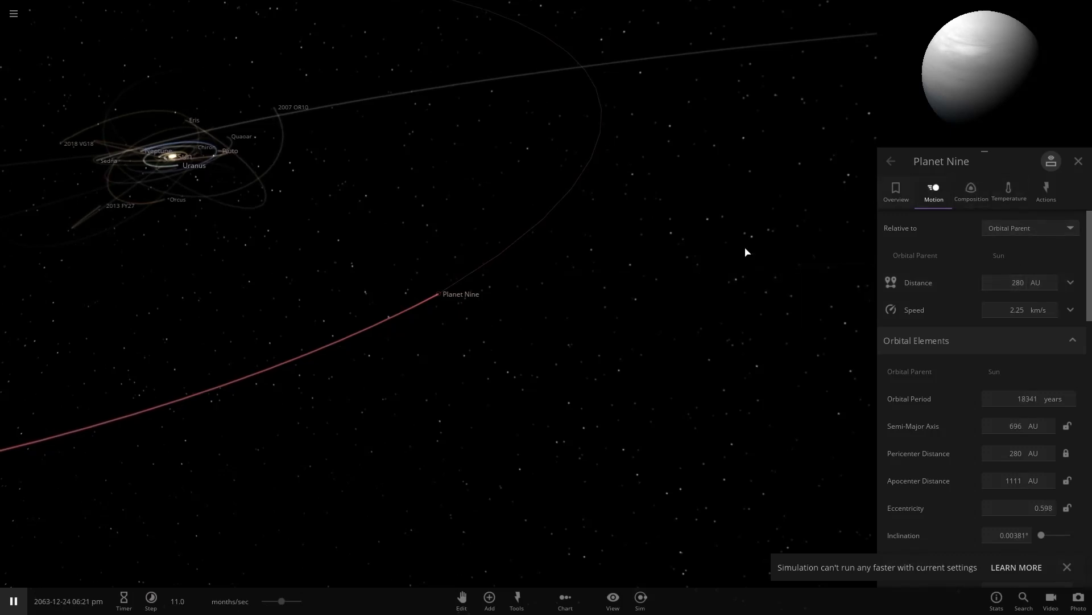
left_click_drag(746, 252, 711, 244)
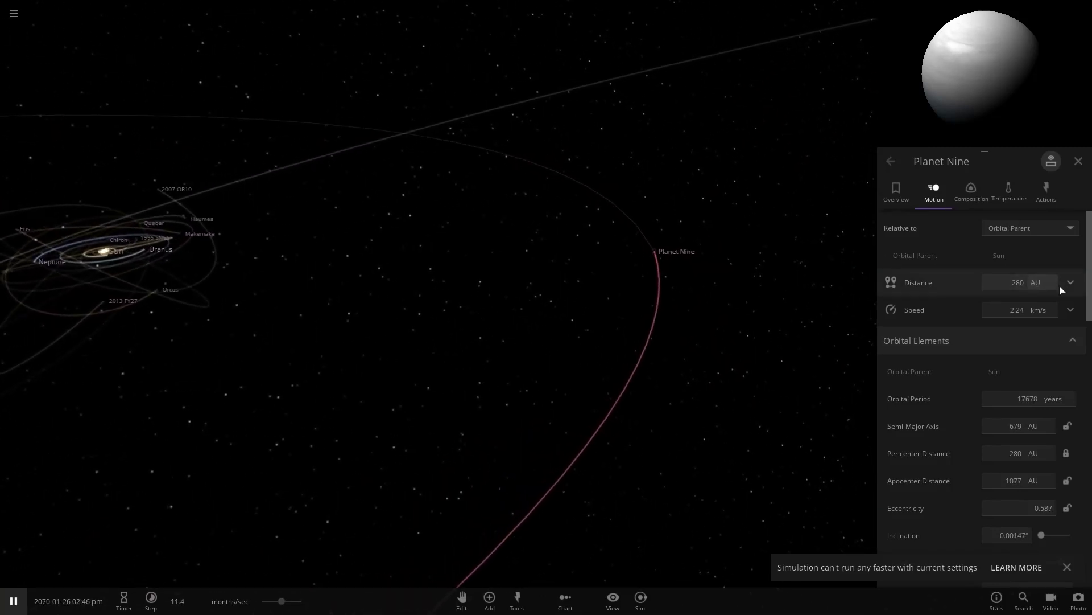
left_click(896, 193)
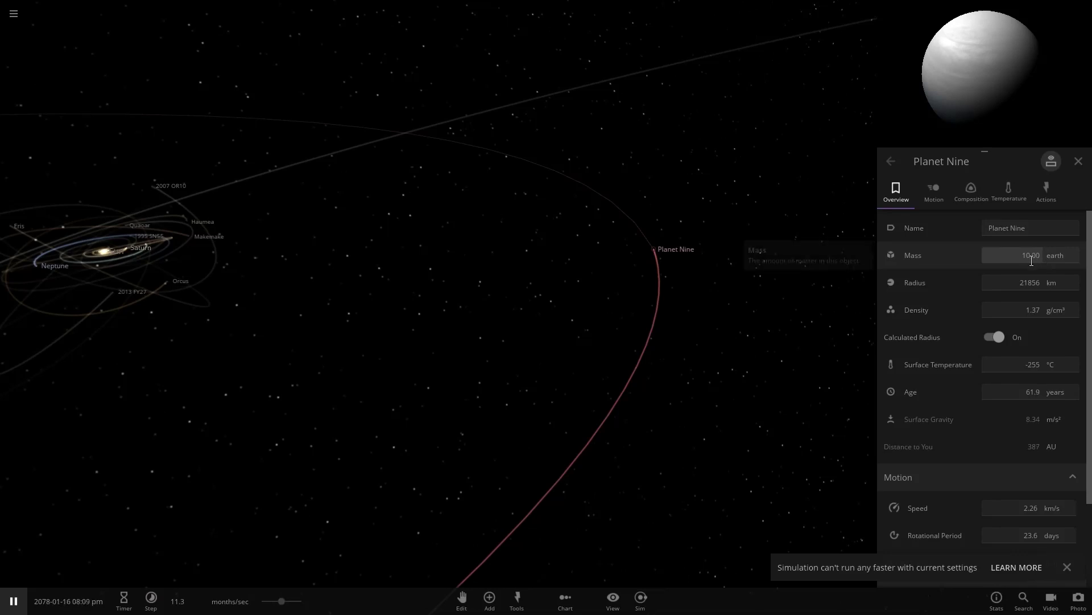
Examine Planet Nine's position relative to the outer planets and dwarf planets from different view angles.
right_click_drag(731, 278, 669, 275)
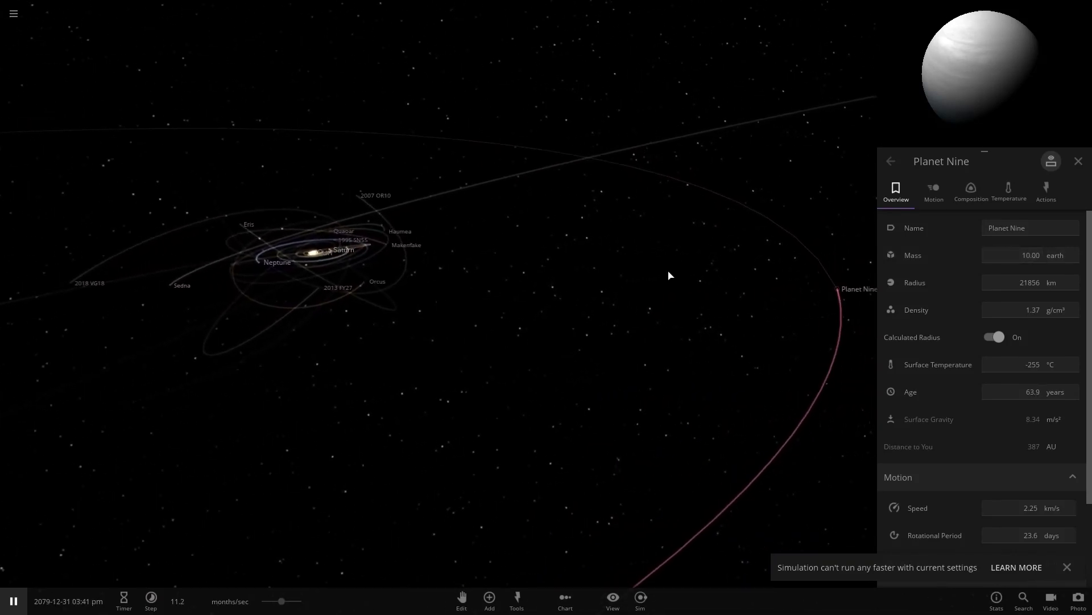
left_click_drag(669, 276, 732, 309)
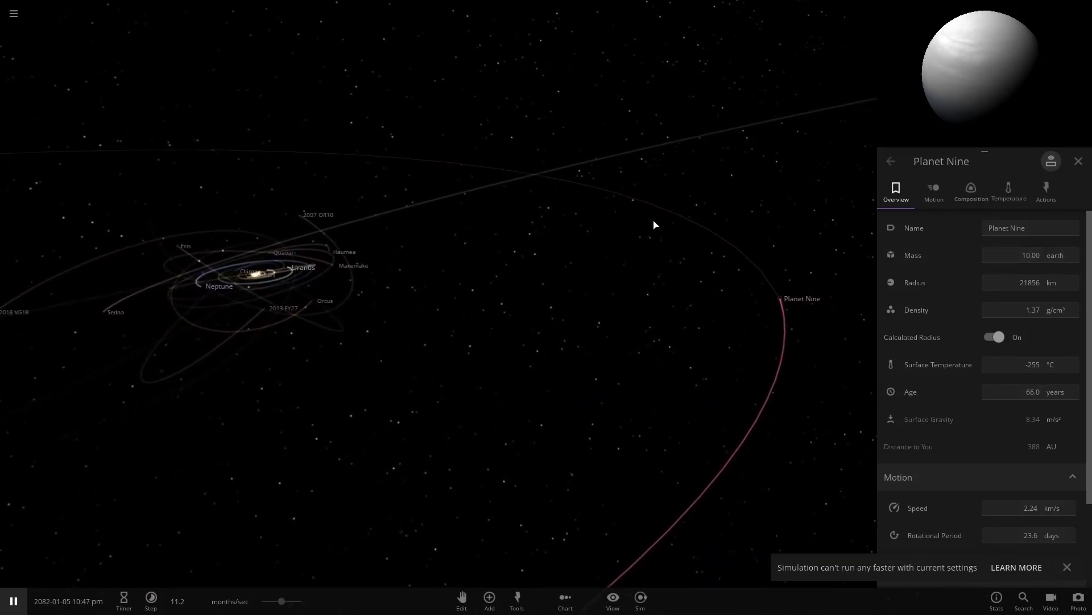
left_click_drag(324, 281, 358, 286)
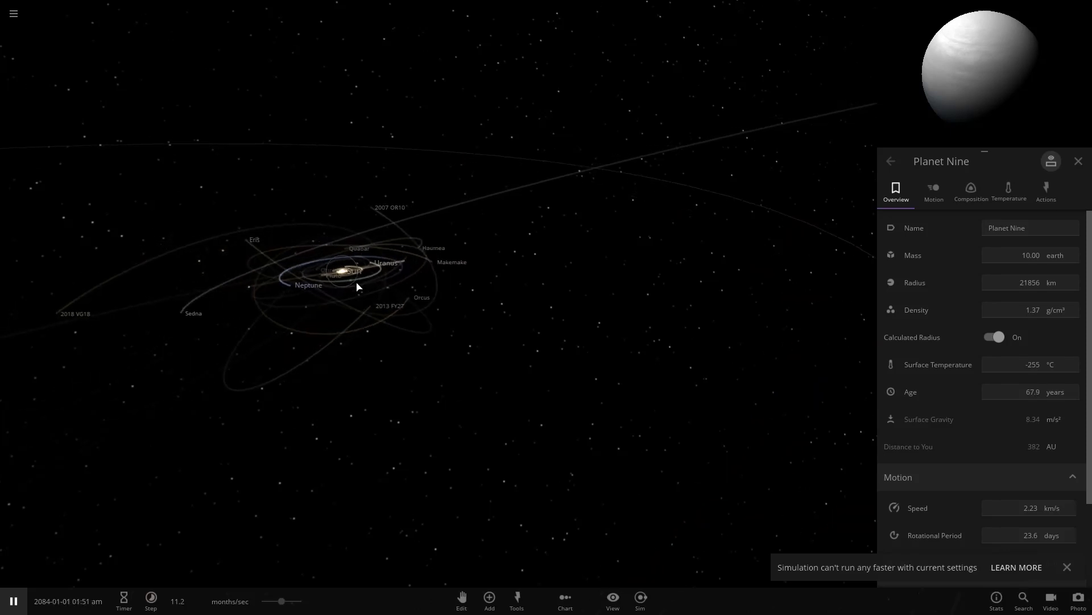
Close Planet Nine's properties and examine the orbits of the inner planets and asteroids around the Sun.
scroll(676, 227, "up", 5)
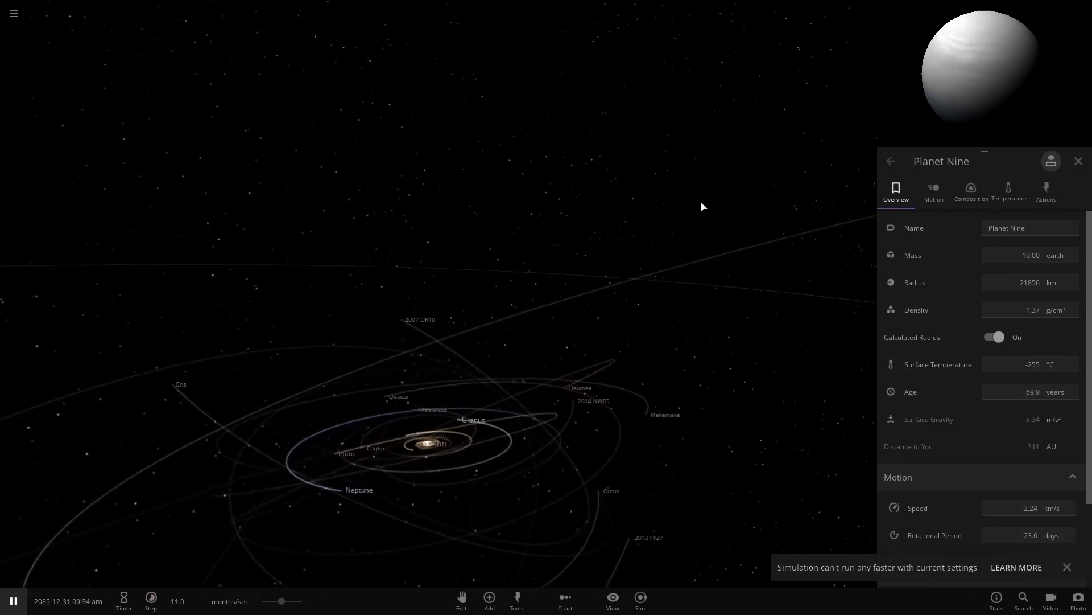
left_click(1078, 161)
left_click_drag(734, 233, 729, 251)
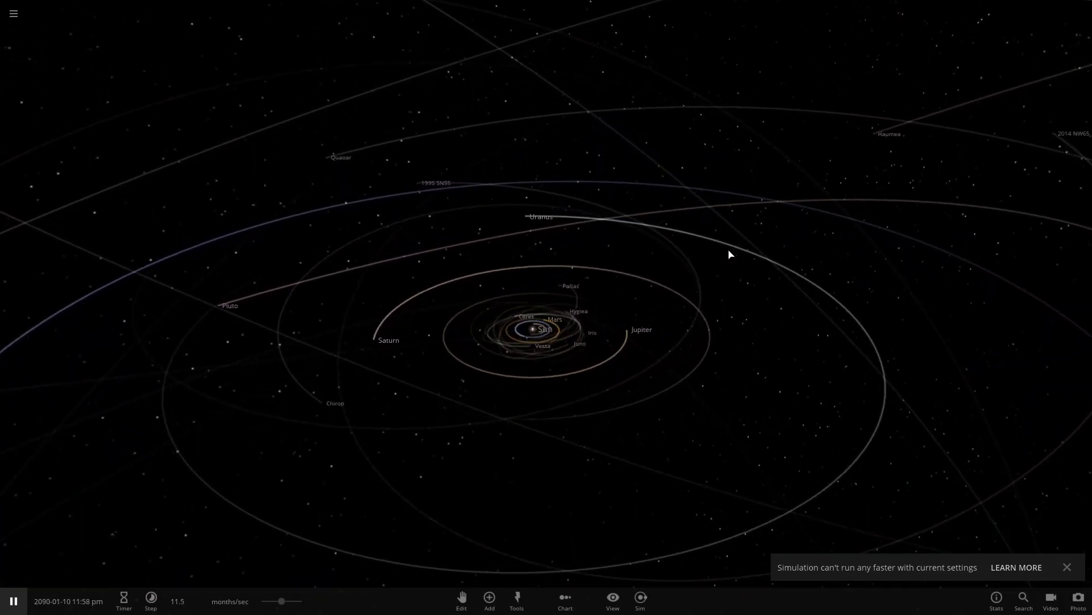
scroll(726, 266, "up", 5)
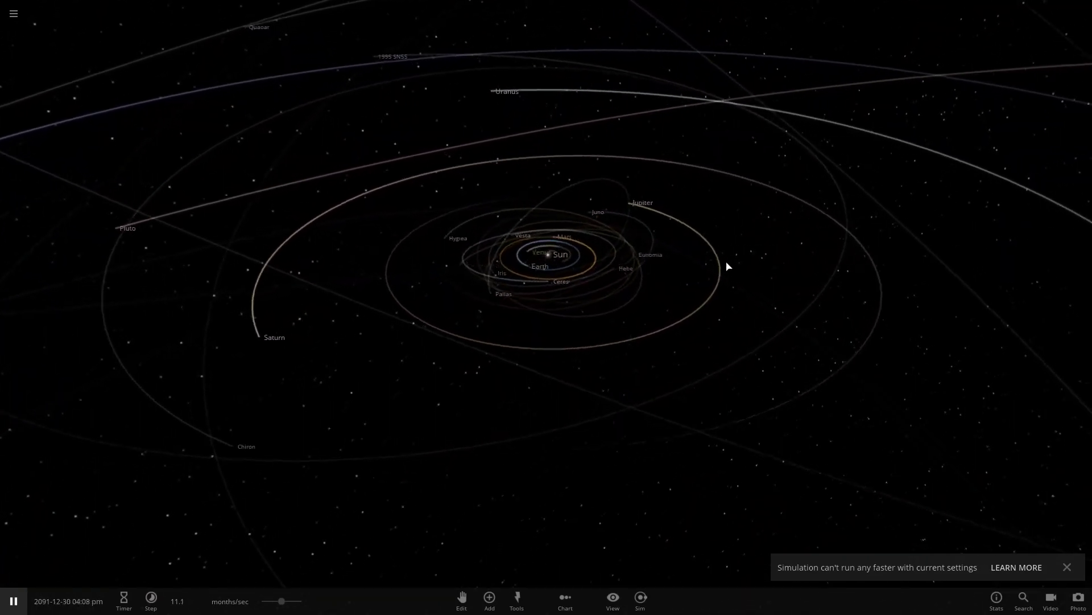
scroll(742, 254, "up", 3)
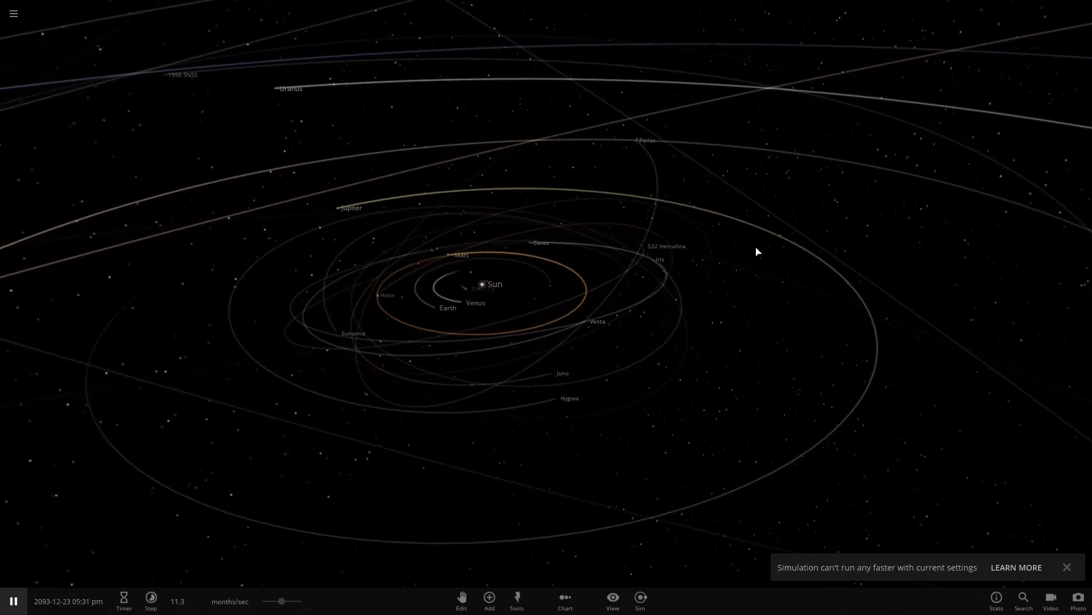
scroll(757, 251, "up", 5)
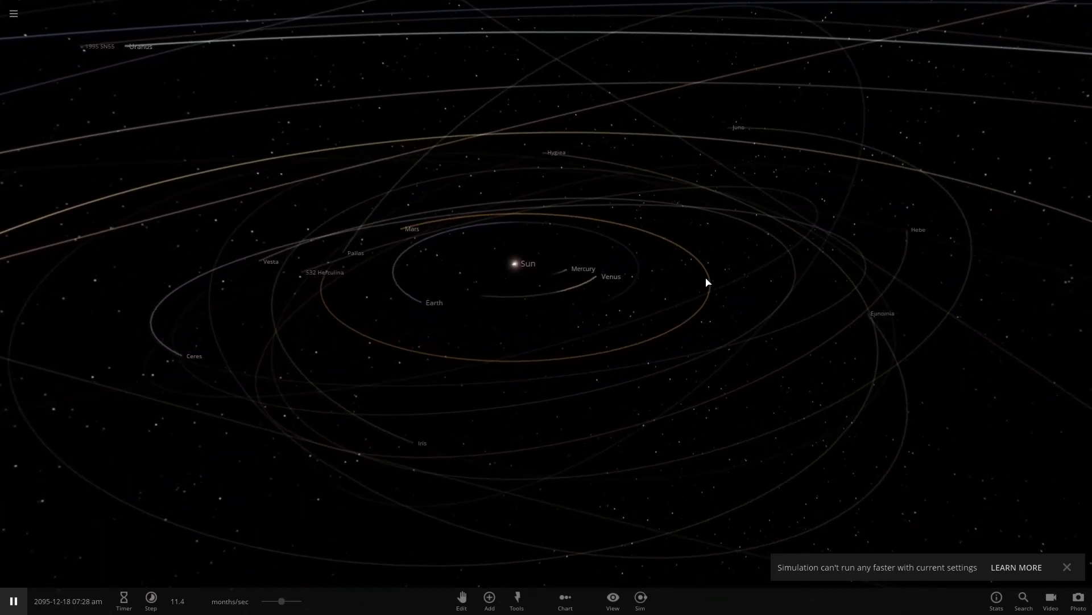
scroll(734, 284, "up", 2)
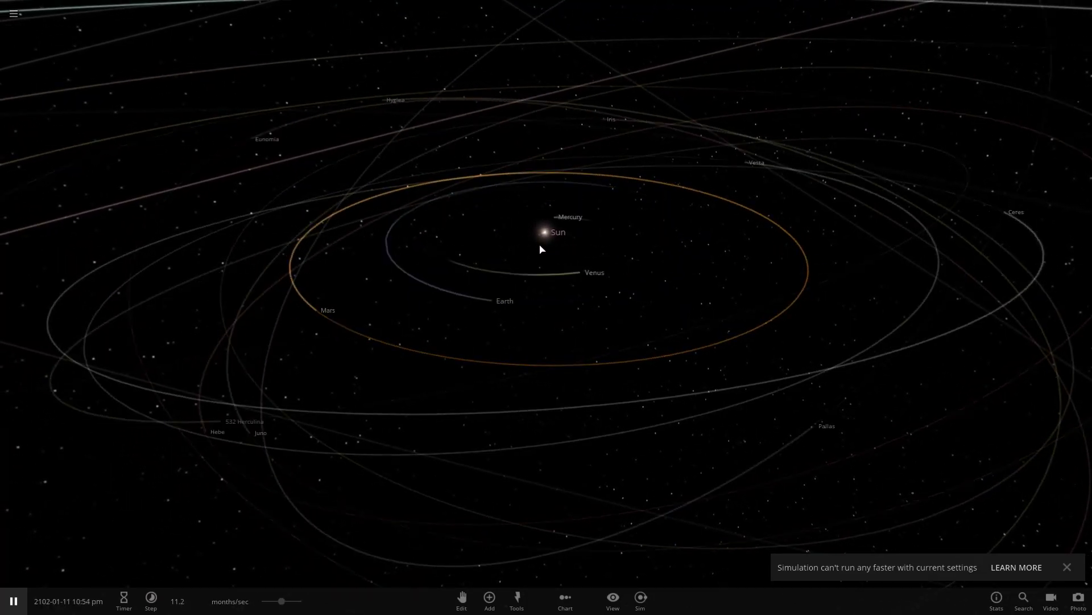
Examine Planet Nine's path and the outer planets' orbits from different view angles, then select Ceres near the Sun.
right_click_drag(548, 274, 679, 213)
left_click_drag(680, 218, 651, 159)
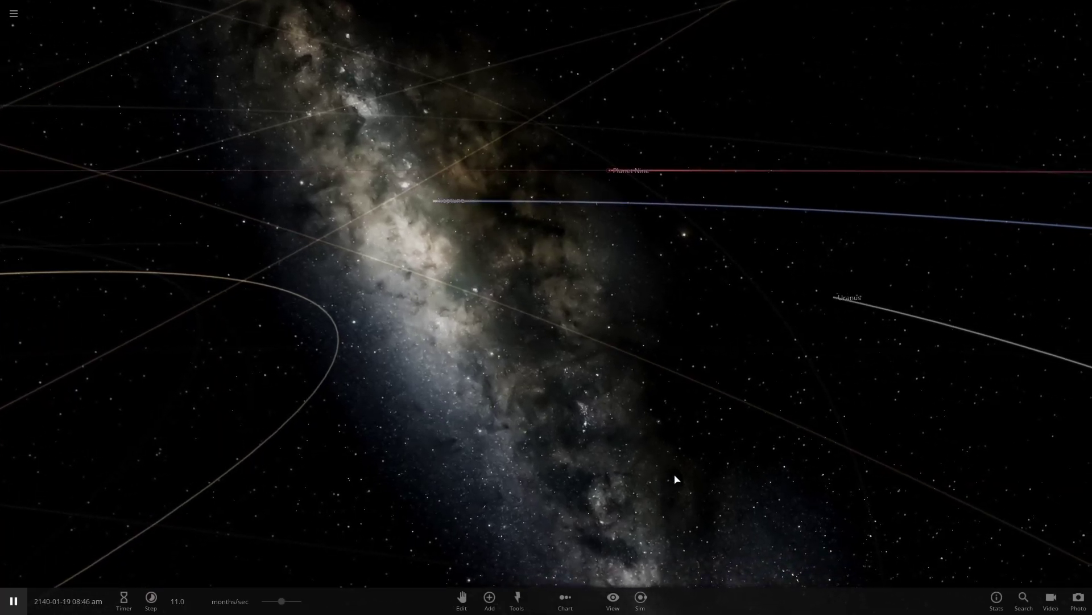
left_click_drag(688, 460, 466, 432)
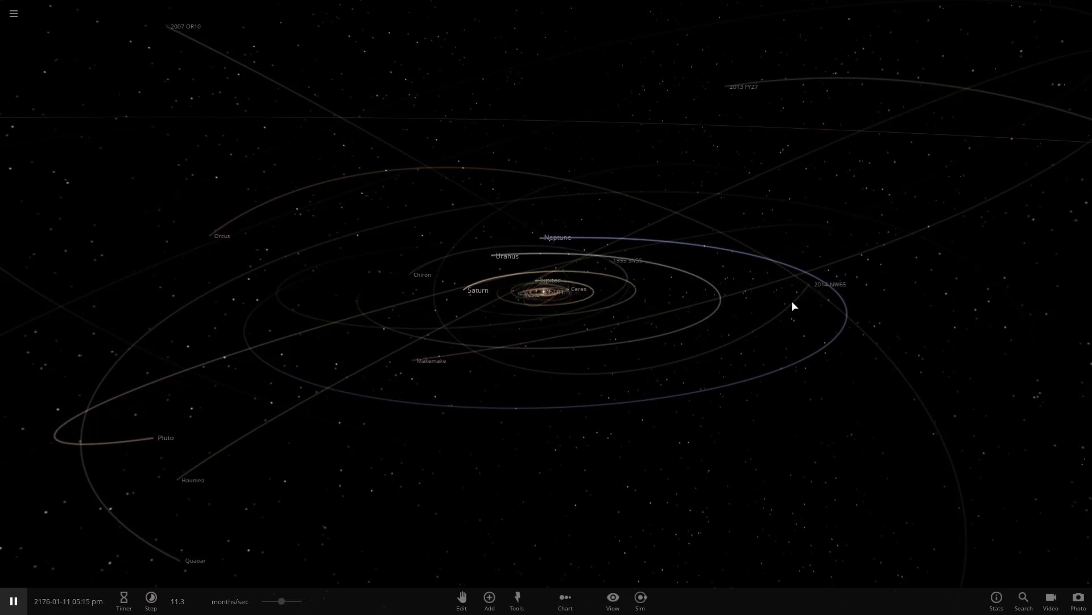
left_click(543, 296)
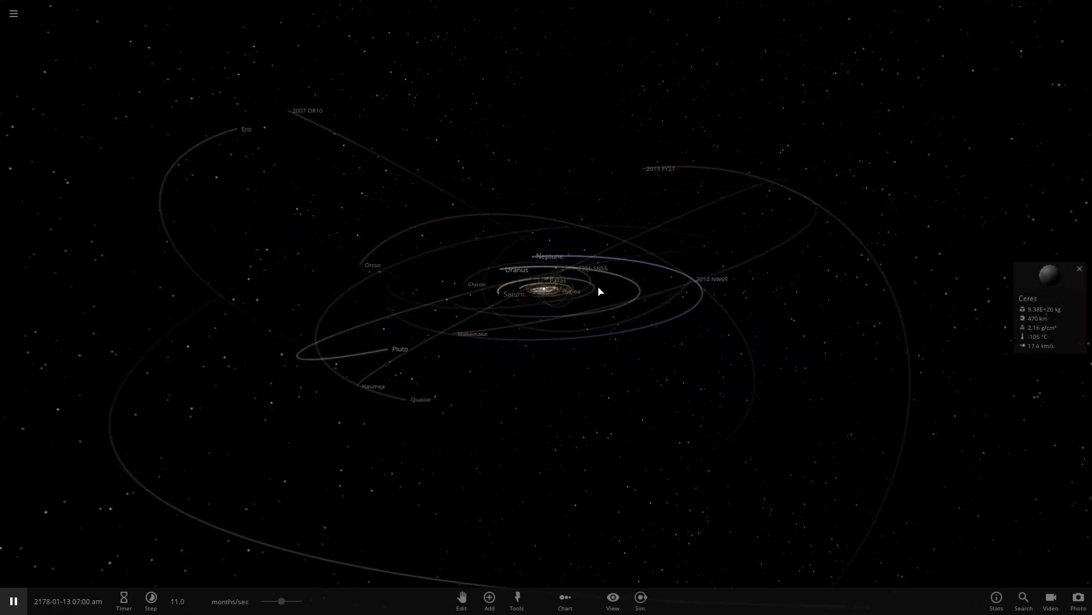
Open the Solar System simulation and dismiss its description.
left_click(13, 13)
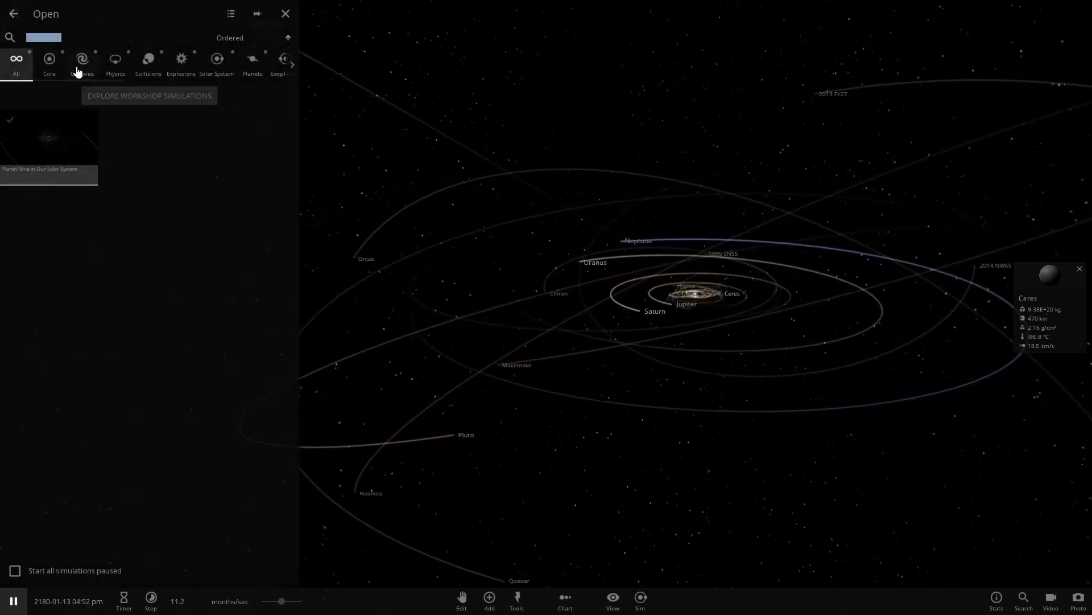
left_click(30, 66)
left_click(76, 131)
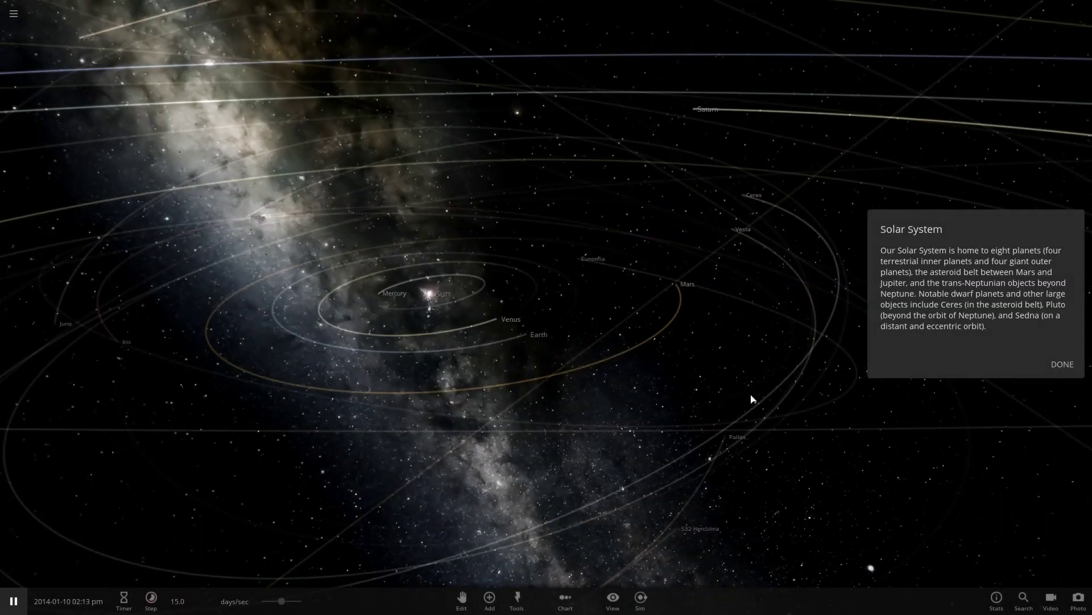
left_click(1062, 364)
Add a Black Hole 10 Million M_Sun in Orbit mode far outside the solar system and finish adding objects.
scroll(959, 373, "down", 5)
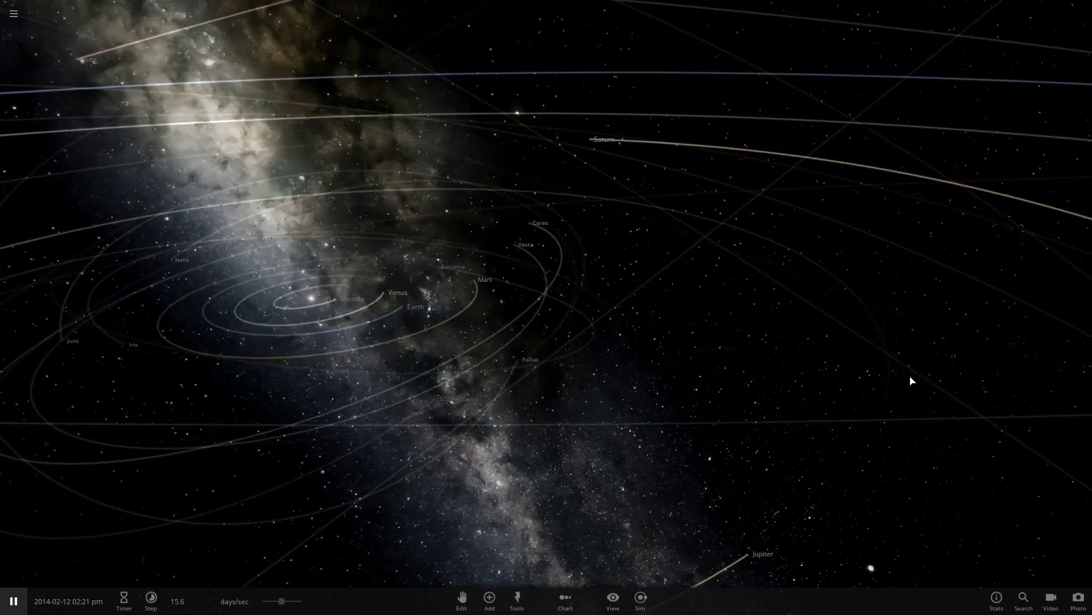
left_click(487, 596)
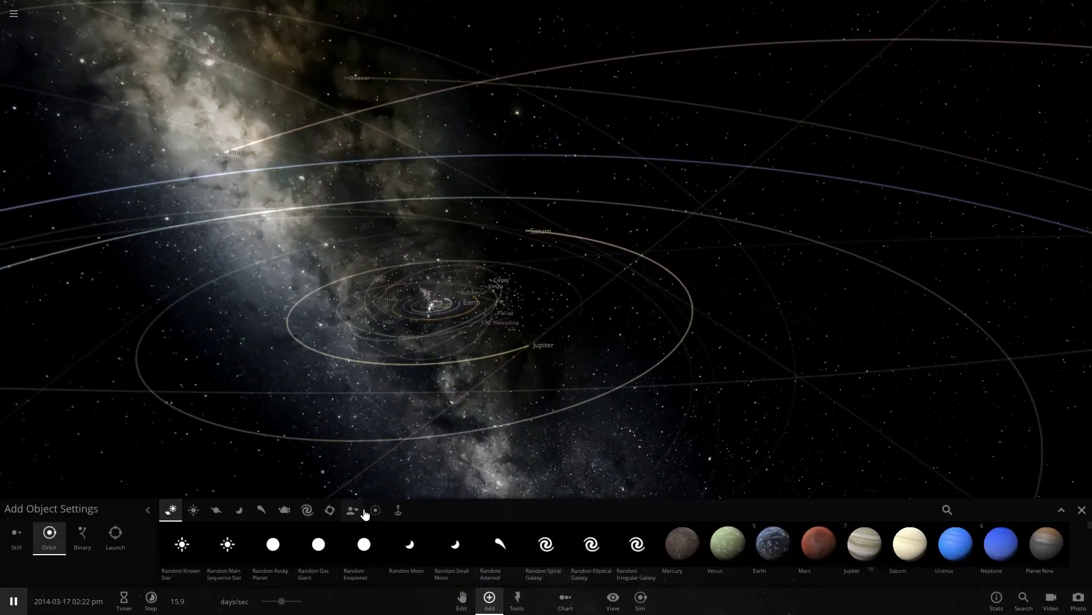
left_click(331, 510)
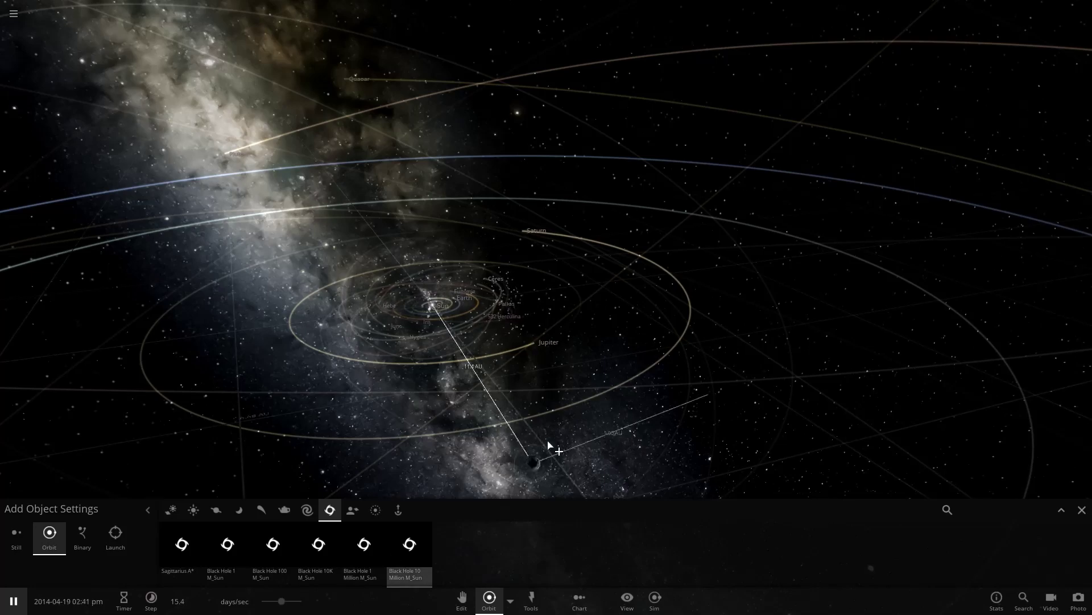
key("s")
key("d")
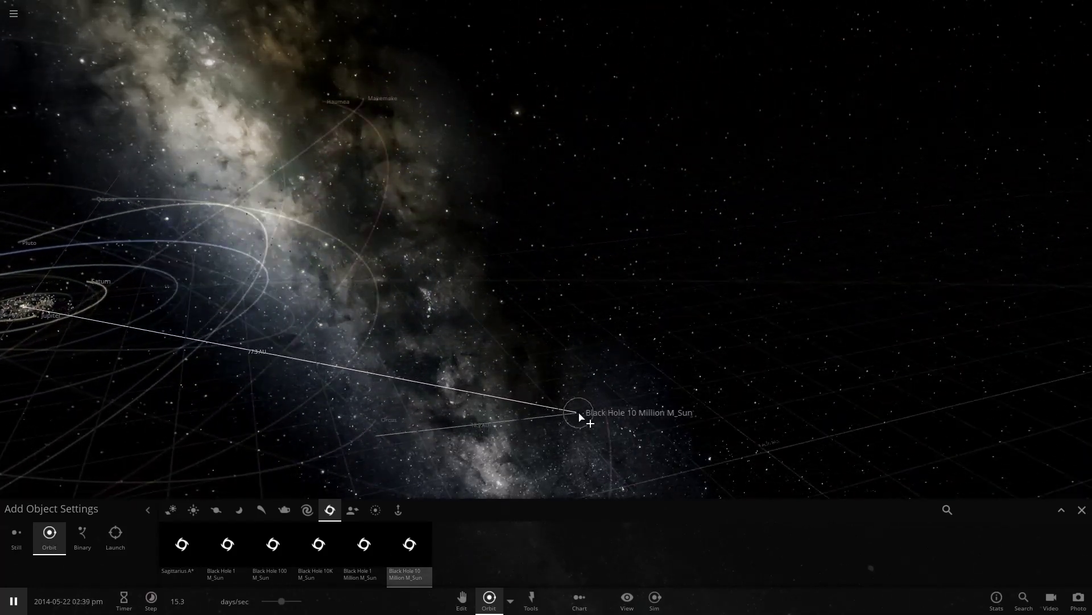
key("s")
key("d")
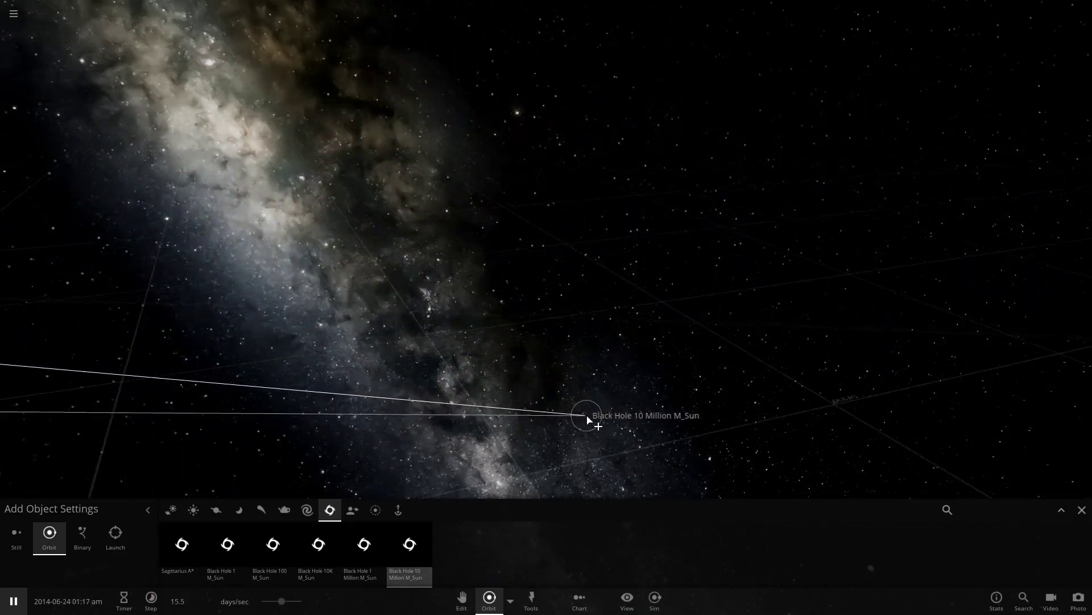
right_click_drag(409, 415, 319, 412)
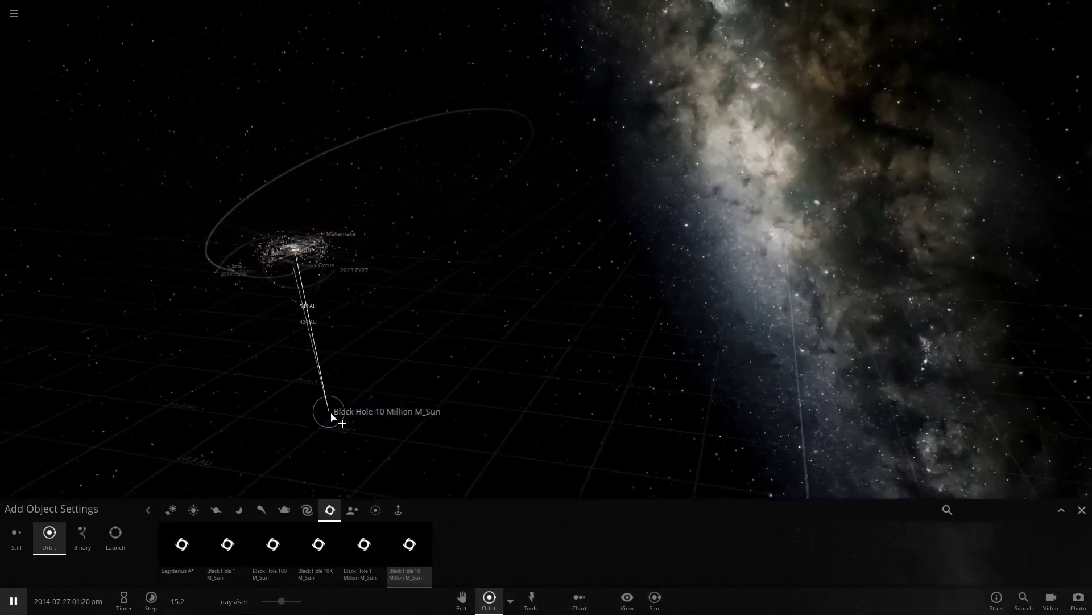
key("s")
key("a")
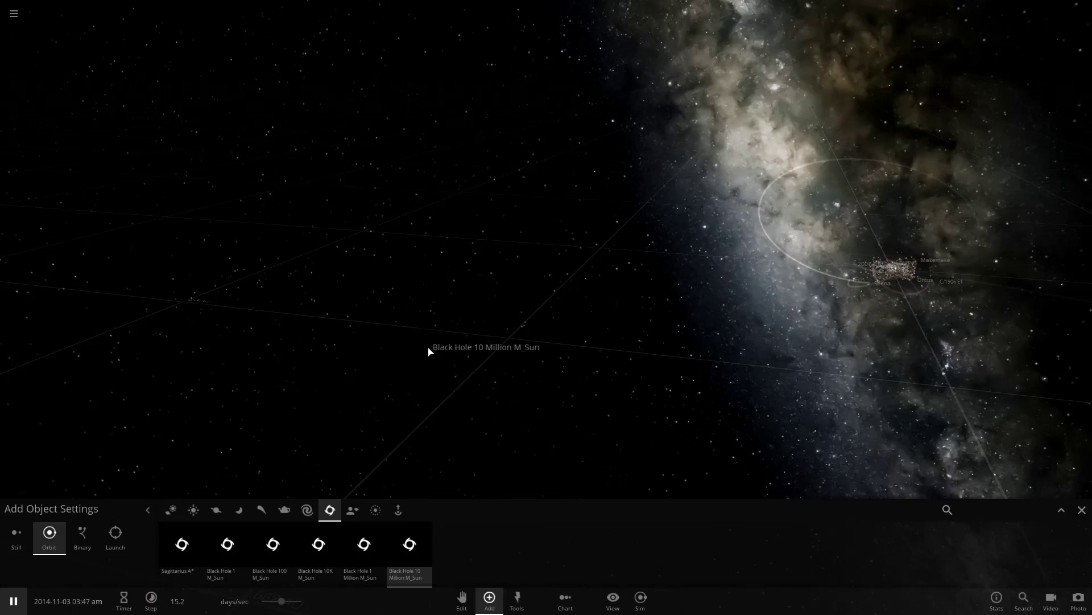
right_click_drag(432, 348, 748, 335)
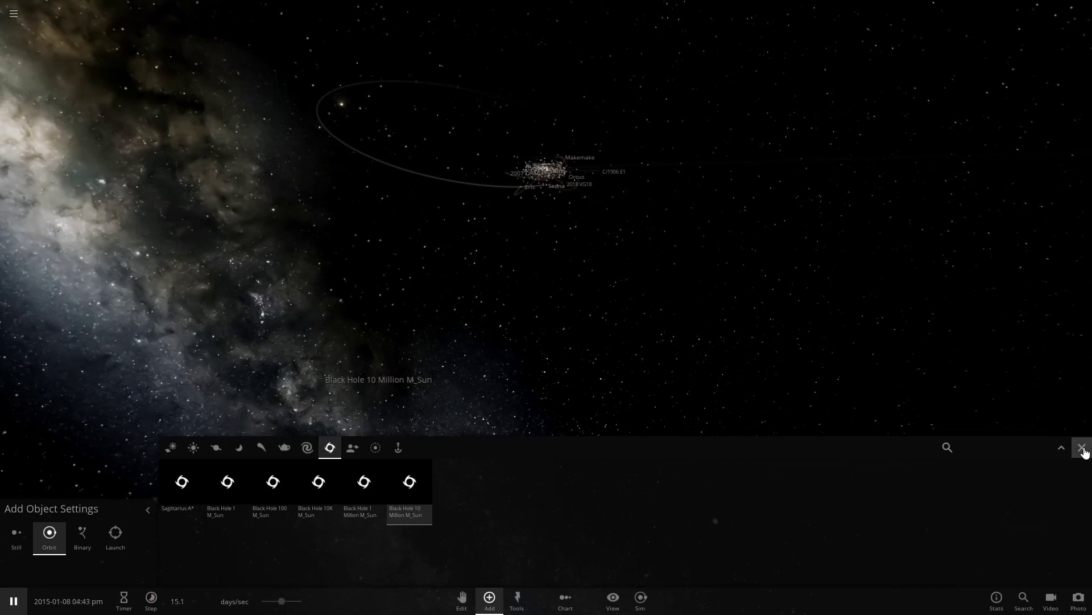
left_click(1081, 447)
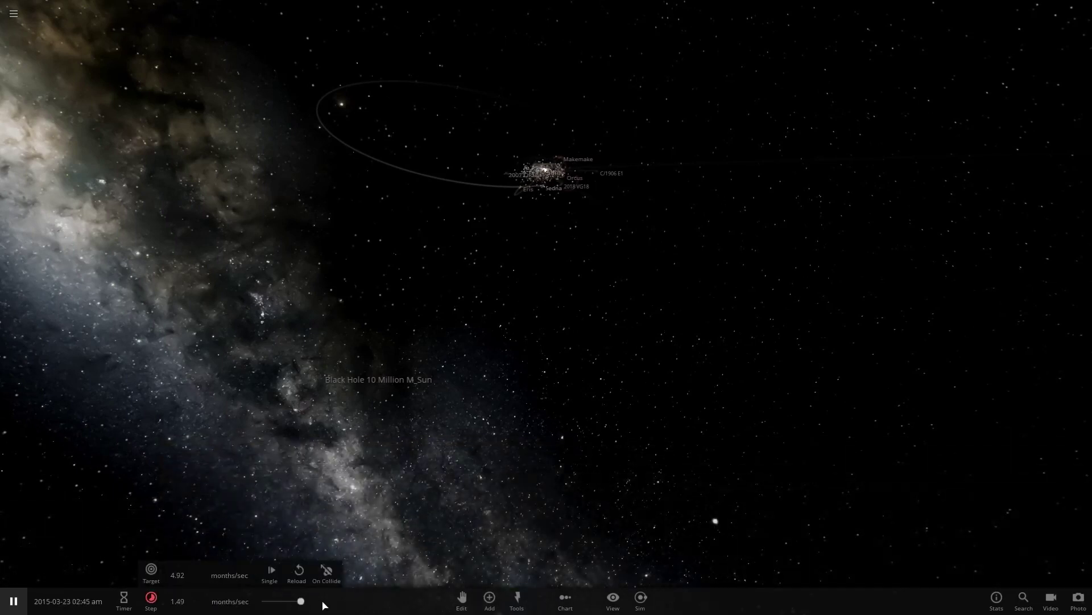